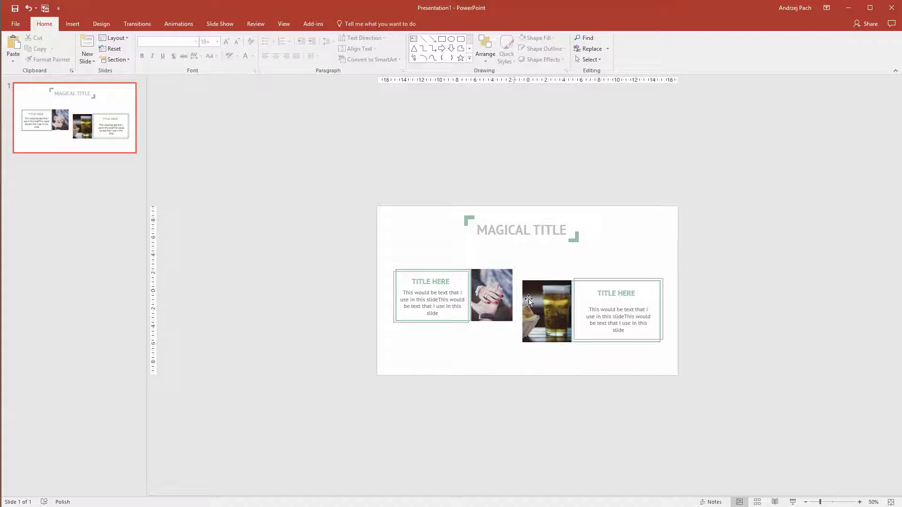
Select the hand photo inside the group and delete it.
{"action": "left_click", "coordinate": [495, 300]}
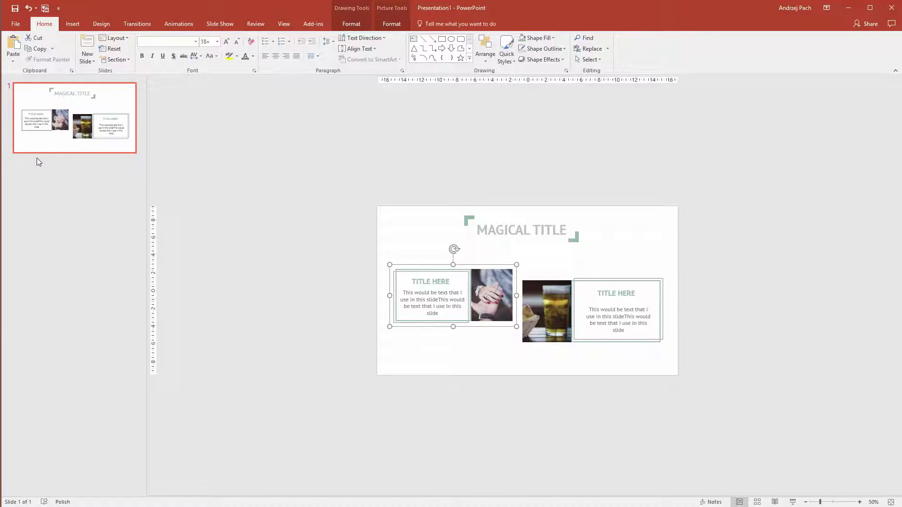
{"action": "left_click", "coordinate": [488, 335]}
{"action": "left_click", "coordinate": [481, 298]}
{"action": "left_click", "coordinate": [489, 312]}
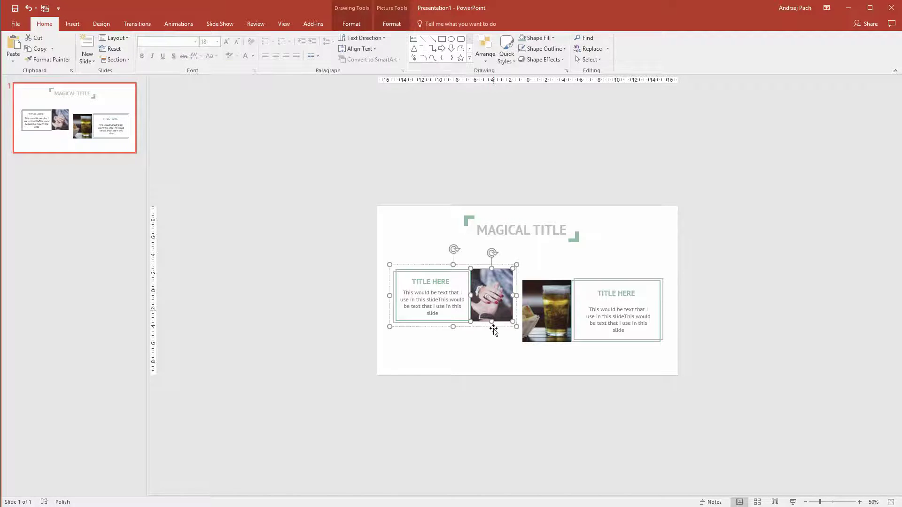
{"action": "key", "text": "Delete"}
Copy the left text box and paste two duplicates stacked below the original.
{"action": "left_click", "coordinate": [455, 322]}
{"action": "key", "text": "ctrl+c"}
{"action": "key", "text": "ctrl+v"}
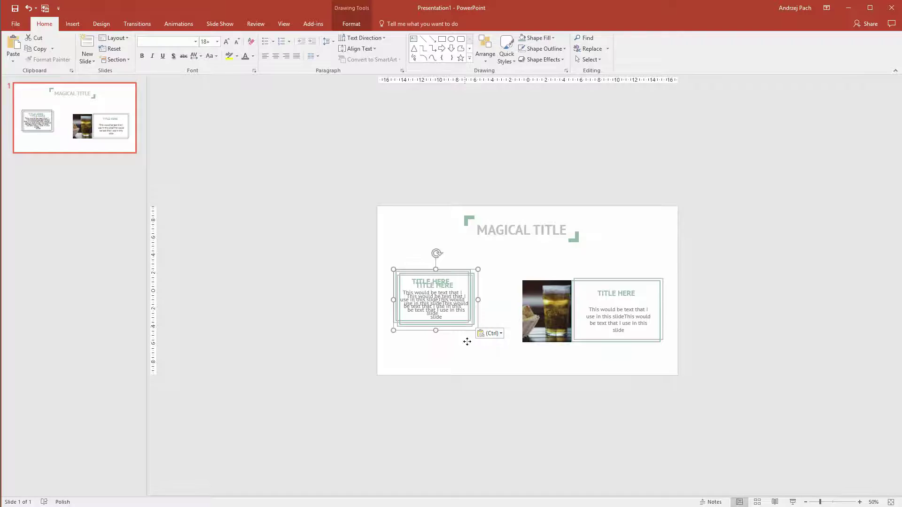
{"action": "left_click_drag", "start_coordinate": [466, 328], "coordinate": [459, 395]}
{"action": "key", "text": "ctrl+v"}
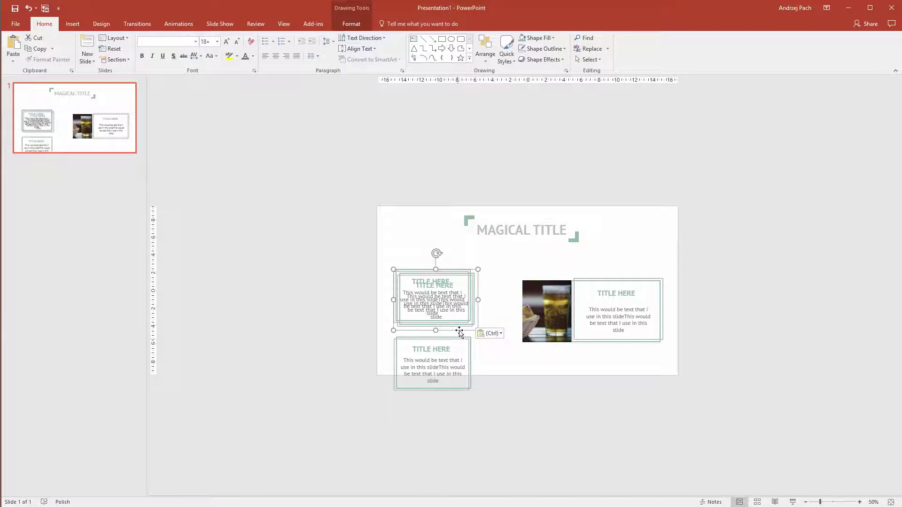
{"action": "left_click_drag", "start_coordinate": [459, 332], "coordinate": [456, 462]}
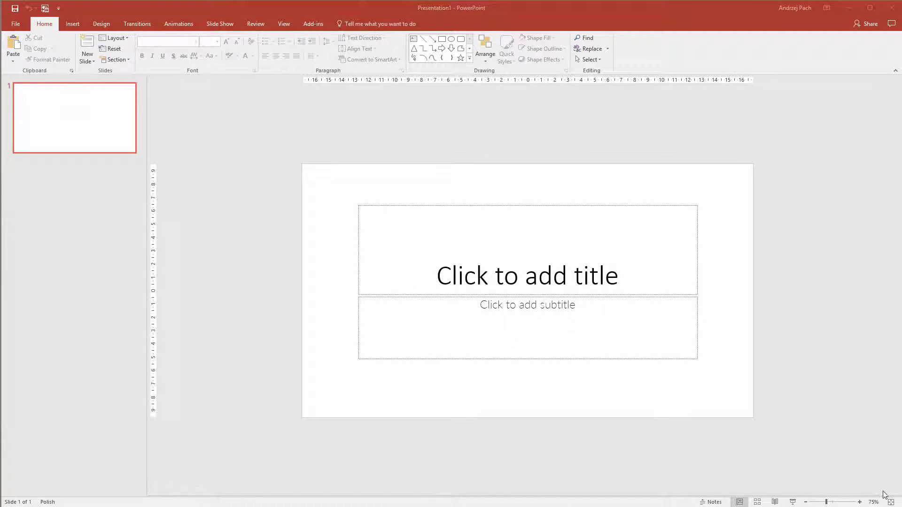
Clear the title slide's placeholders, paste the hands and bread-and-beer photos, and spread them apart.
{"action": "key", "text": "ctrl+a"}
{"action": "key", "text": "Delete"}
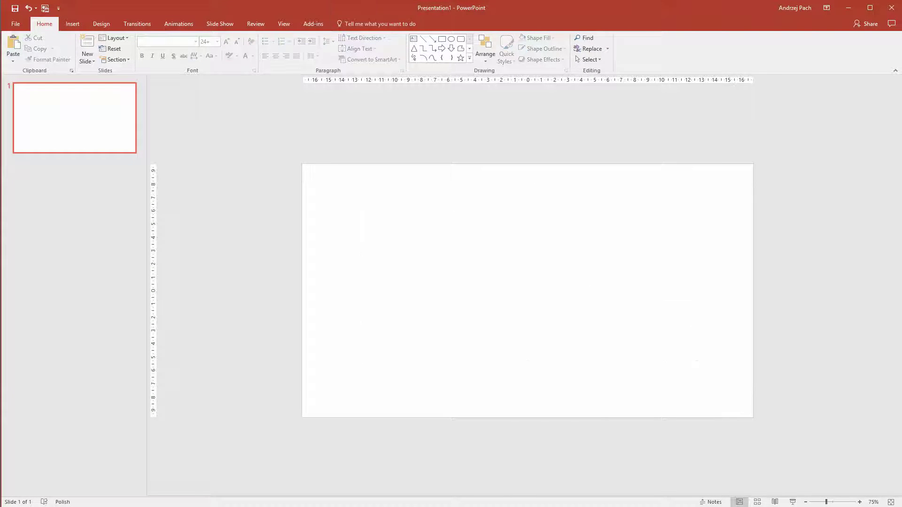
{"action": "key", "text": "ctrl+v"}
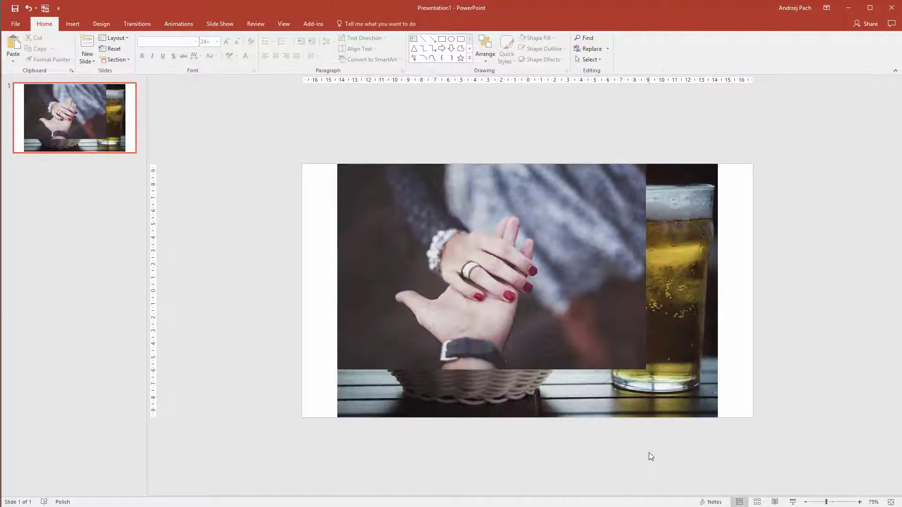
{"action": "left_click_drag", "start_coordinate": [518, 296], "coordinate": [351, 258]}
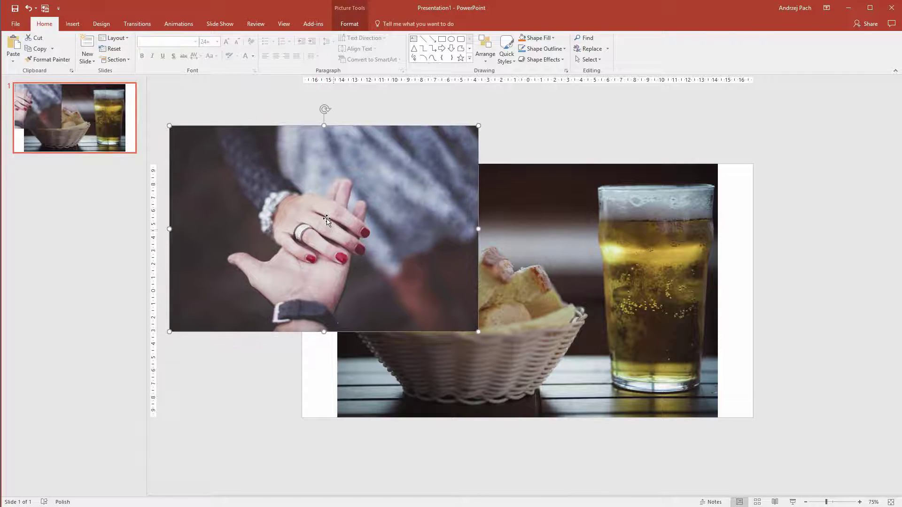
{"action": "left_click_drag", "start_coordinate": [661, 337], "coordinate": [737, 382]}
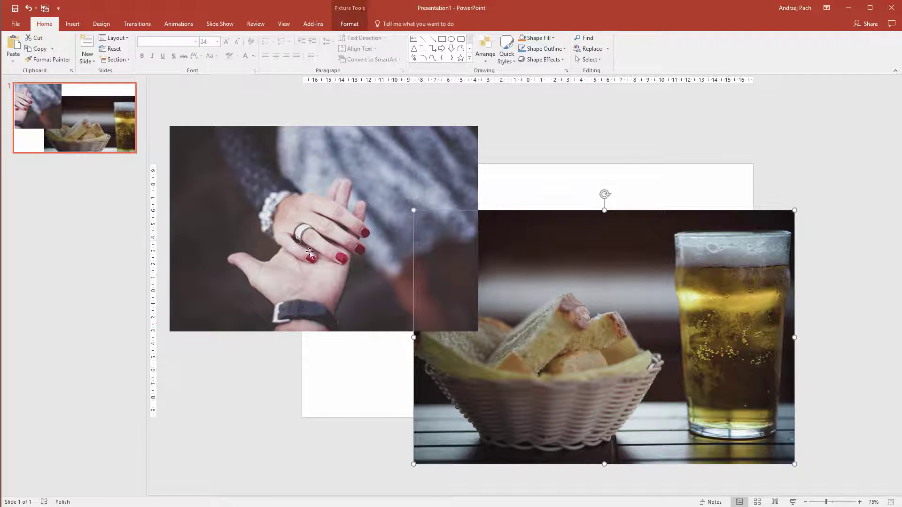
Apply the Snapshot Picture List layout to both selected photos, then convert it to shapes.
{"action": "left_click", "coordinate": [292, 232], "text": "shift"}
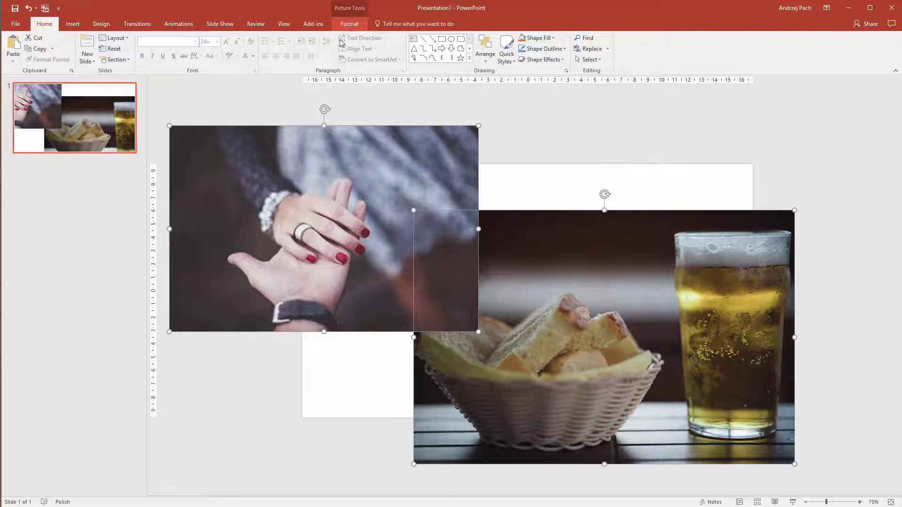
{"action": "left_click", "coordinate": [346, 25]}
{"action": "left_click", "coordinate": [637, 59]}
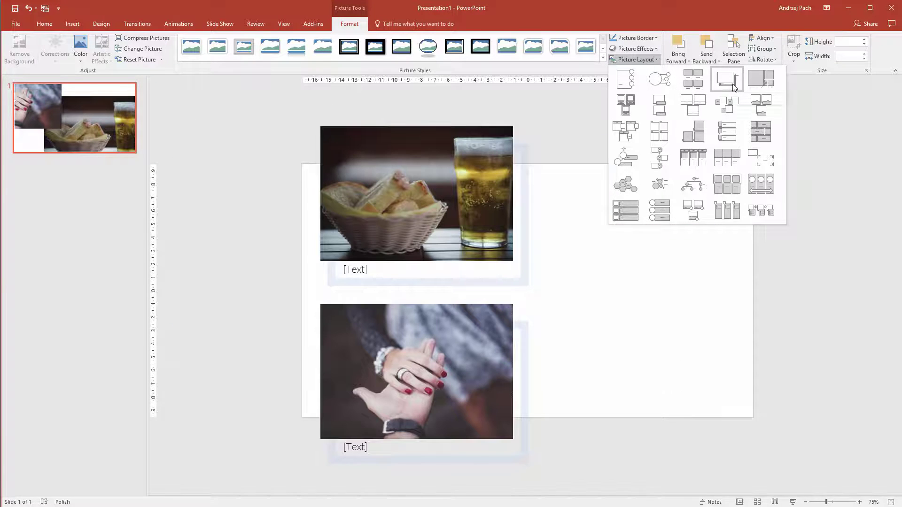
{"action": "left_click", "coordinate": [727, 78]}
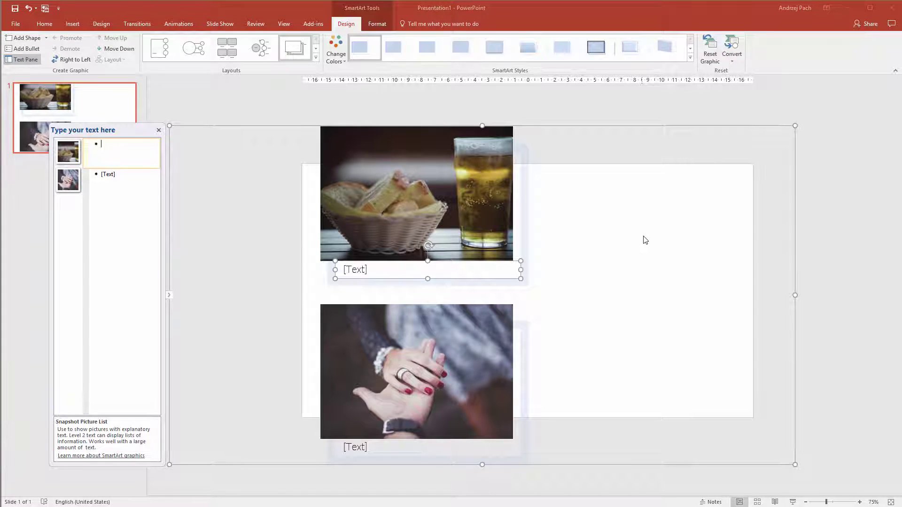
{"action": "left_click", "coordinate": [731, 56]}
{"action": "left_click", "coordinate": [731, 64]}
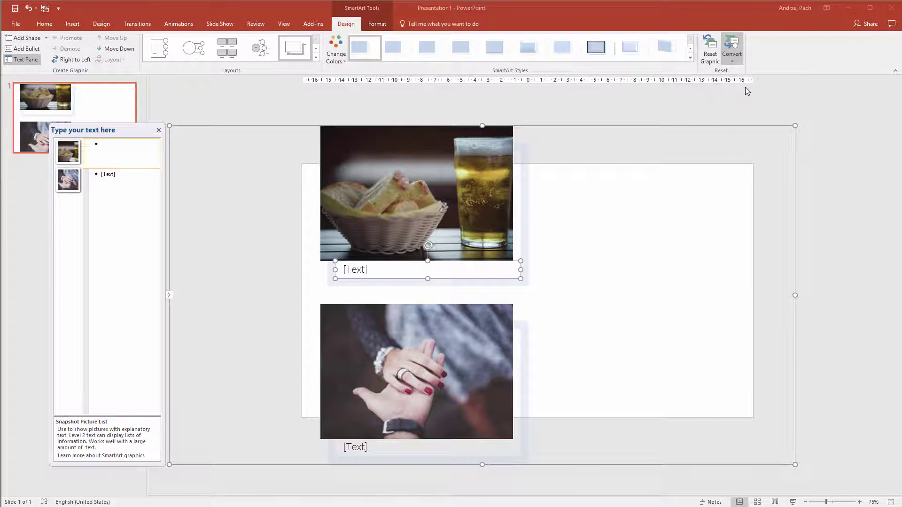
Ungroup the converted picture layout into separate shapes.
{"action": "left_click_drag", "start_coordinate": [633, 257], "coordinate": [652, 240]}
{"action": "right_click", "coordinate": [653, 241]}
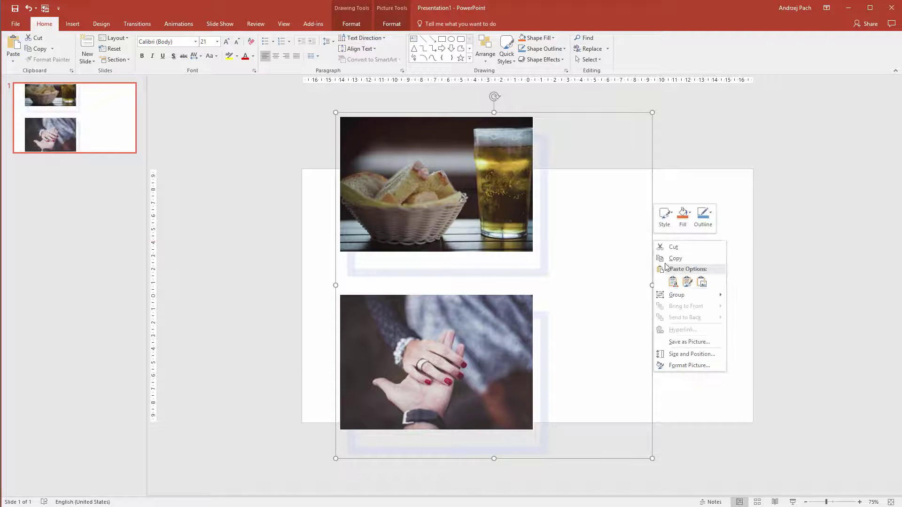
{"action": "mouse_move", "coordinate": [709, 295]}
{"action": "left_click", "coordinate": [745, 320]}
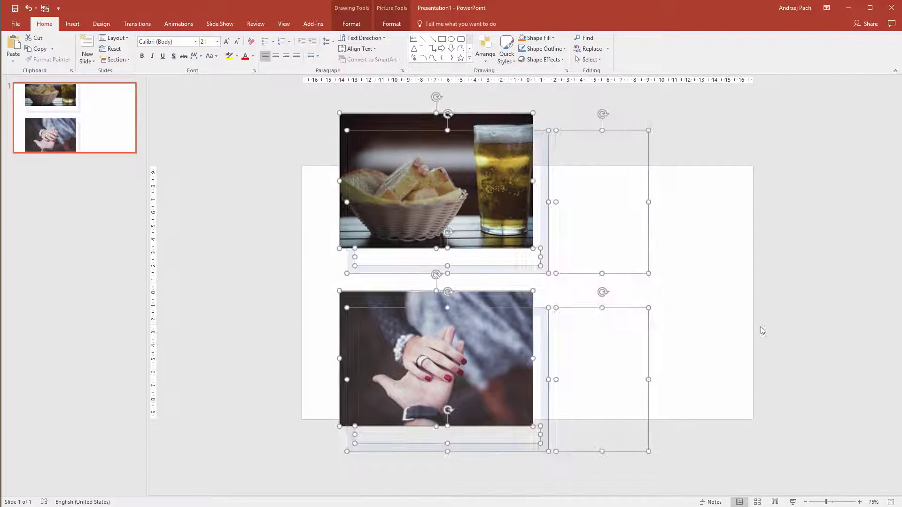
{"action": "left_click", "coordinate": [761, 329]}
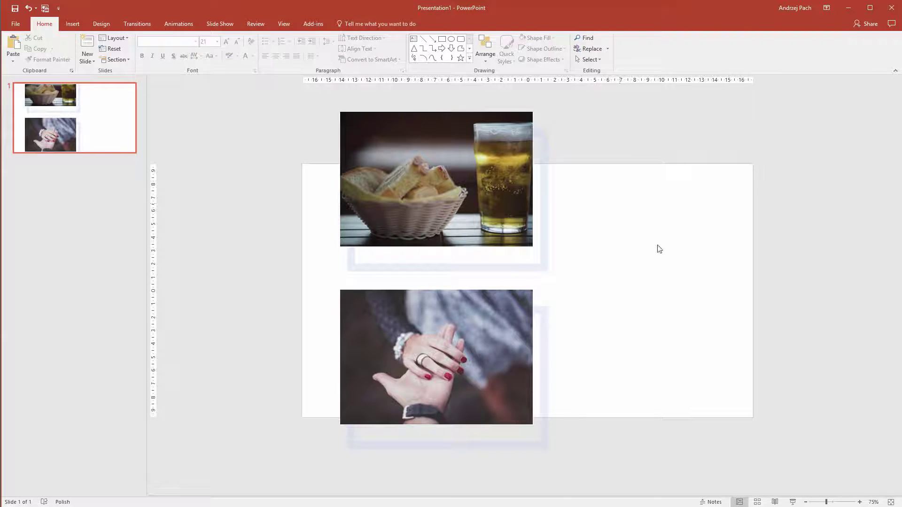
Select everything except the two photos and delete the leftover frame shapes.
{"action": "key", "text": "ctrl+a"}
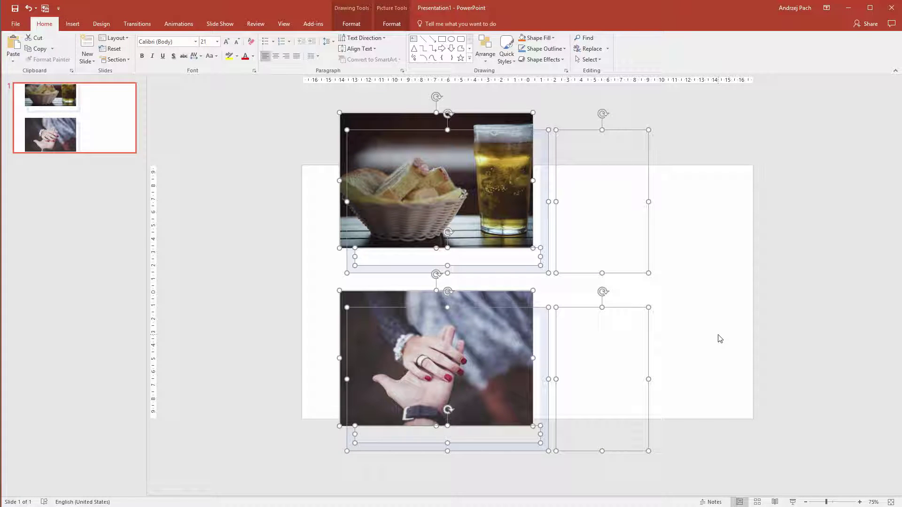
{"action": "left_click", "coordinate": [407, 123], "text": "shift"}
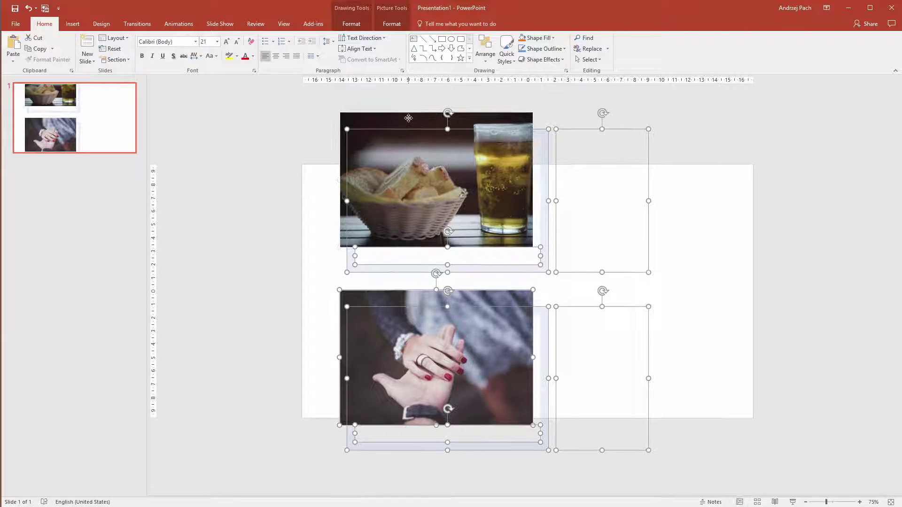
{"action": "left_click", "coordinate": [396, 304], "text": "shift"}
{"action": "left_click", "coordinate": [540, 355]}
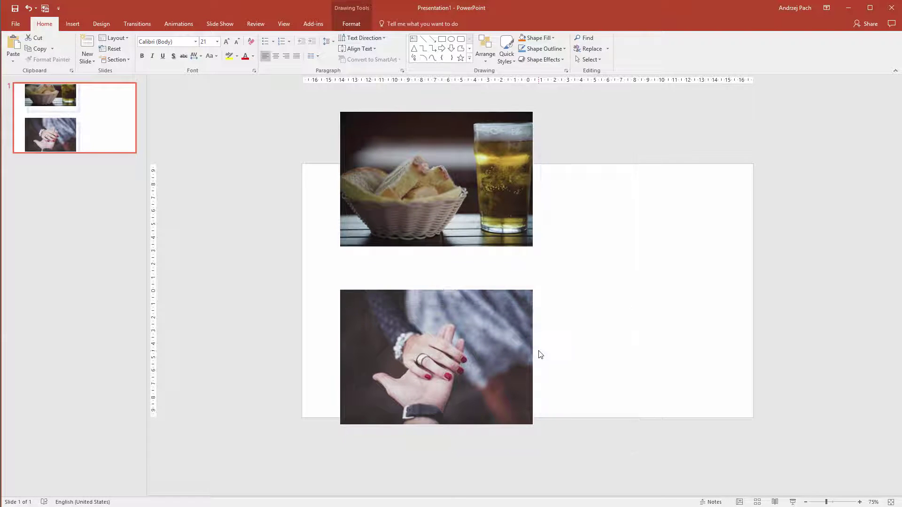
Stagger the photos: bread-and-beer picture to the upper right, hands picture to the left.
{"action": "left_click", "coordinate": [469, 242]}
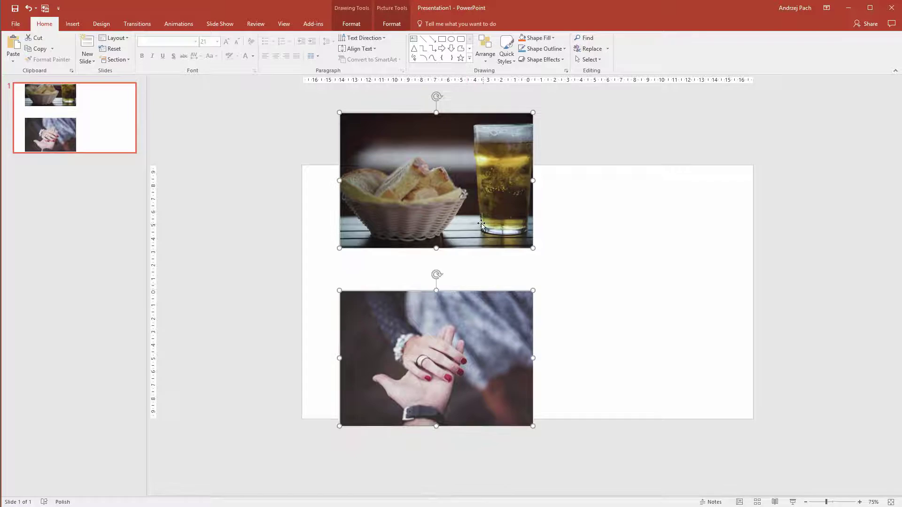
{"action": "left_click_drag", "start_coordinate": [522, 246], "coordinate": [598, 290]}
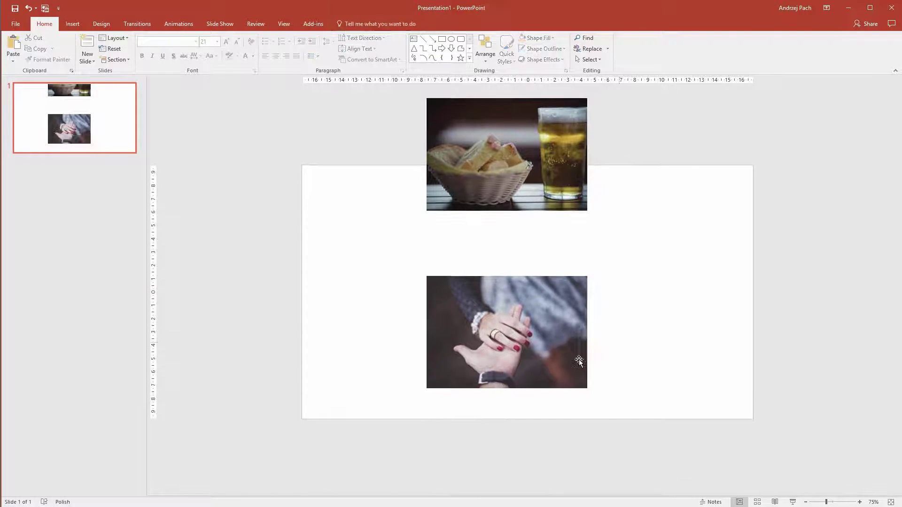
{"action": "left_click_drag", "start_coordinate": [524, 183], "coordinate": [596, 240]}
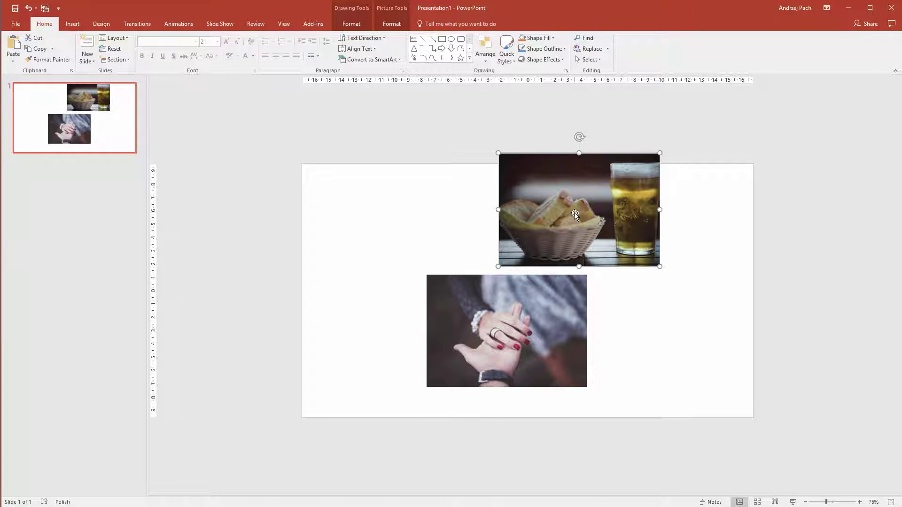
{"action": "left_click_drag", "start_coordinate": [540, 315], "coordinate": [496, 314]}
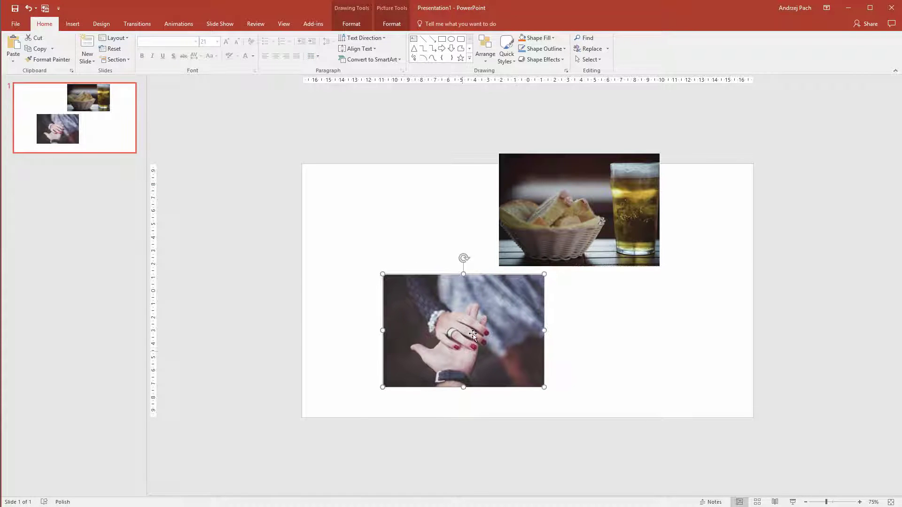
Crop the hands photo to a 4:5 aspect ratio.
{"action": "left_click", "coordinate": [393, 26]}
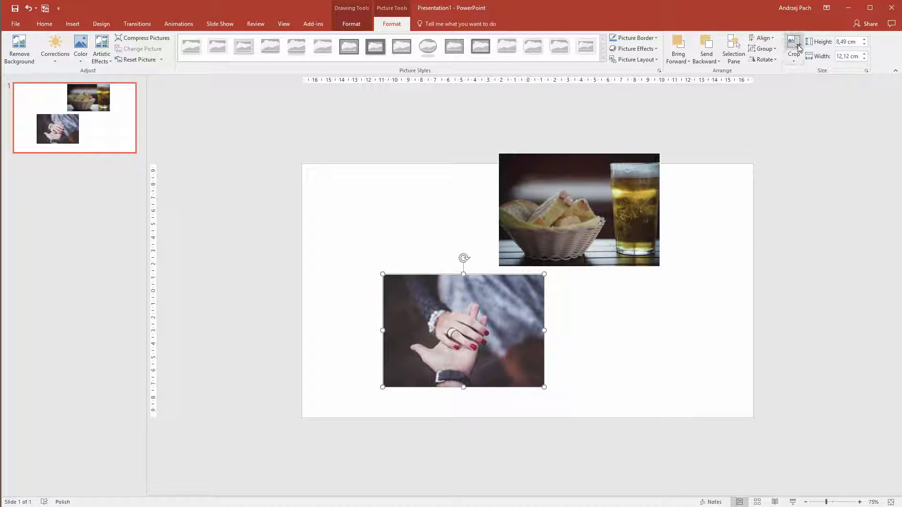
{"action": "left_click", "coordinate": [795, 62]}
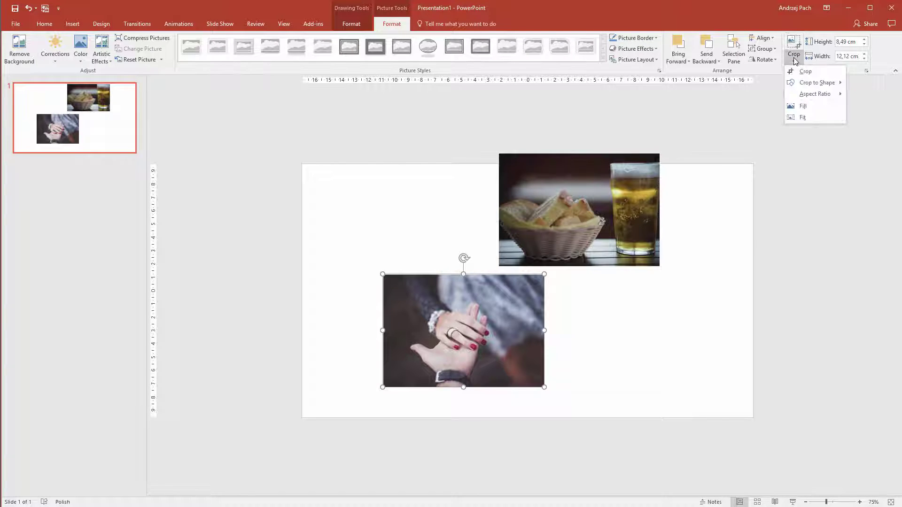
{"action": "mouse_move", "coordinate": [809, 94]}
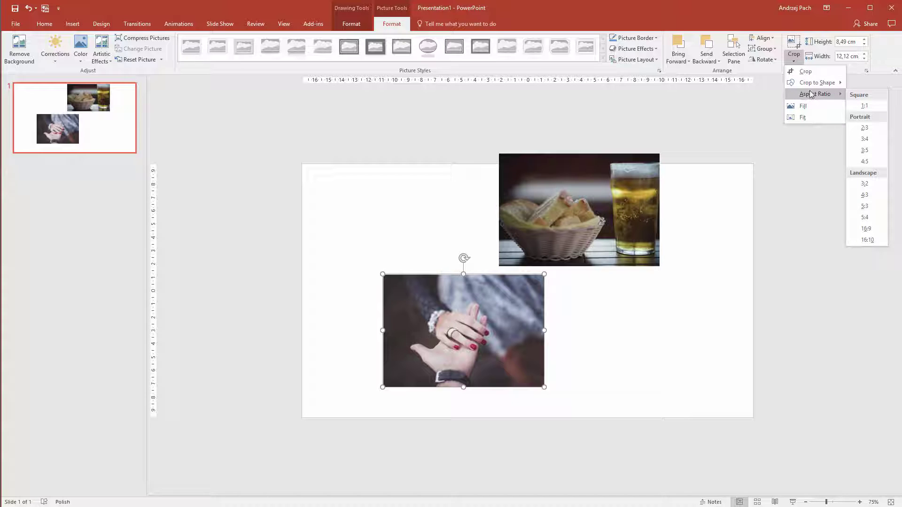
{"action": "left_click", "coordinate": [864, 161]}
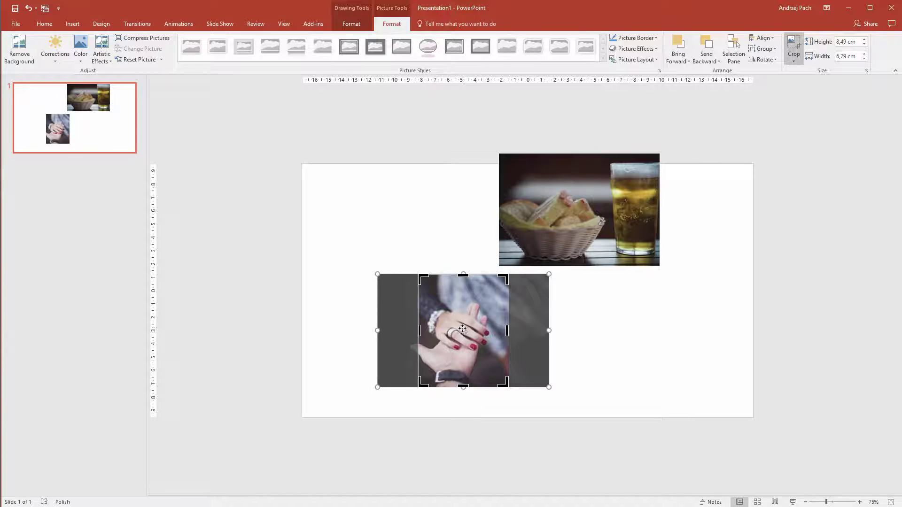
{"action": "left_click", "coordinate": [796, 47]}
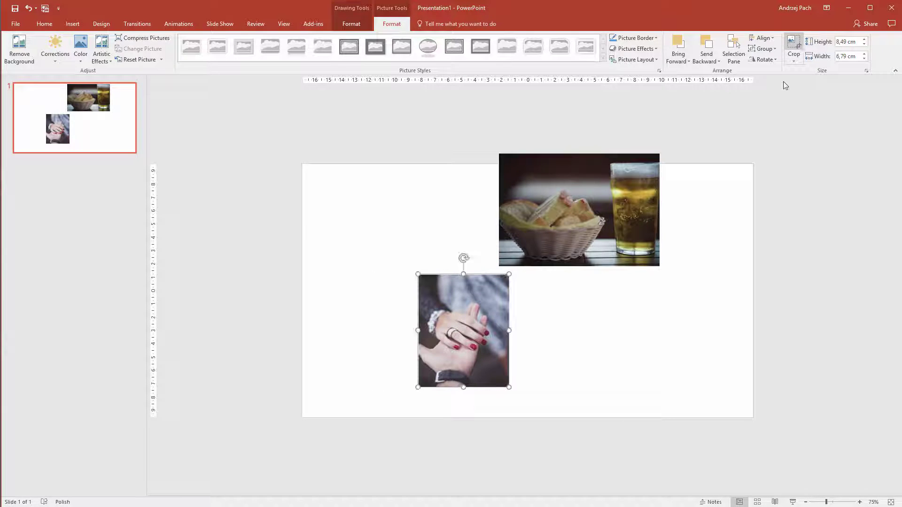
Crop the bread-and-beer photo to 4:5 centred on the beer glass, and place it beside the hands photo.
{"action": "left_click", "coordinate": [588, 238]}
{"action": "left_click", "coordinate": [793, 60]}
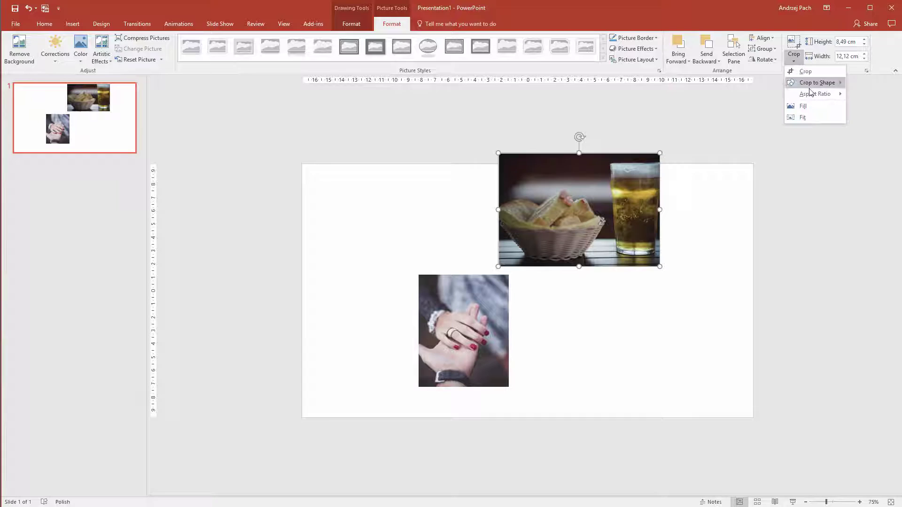
{"action": "mouse_move", "coordinate": [810, 93]}
{"action": "left_click", "coordinate": [864, 161]}
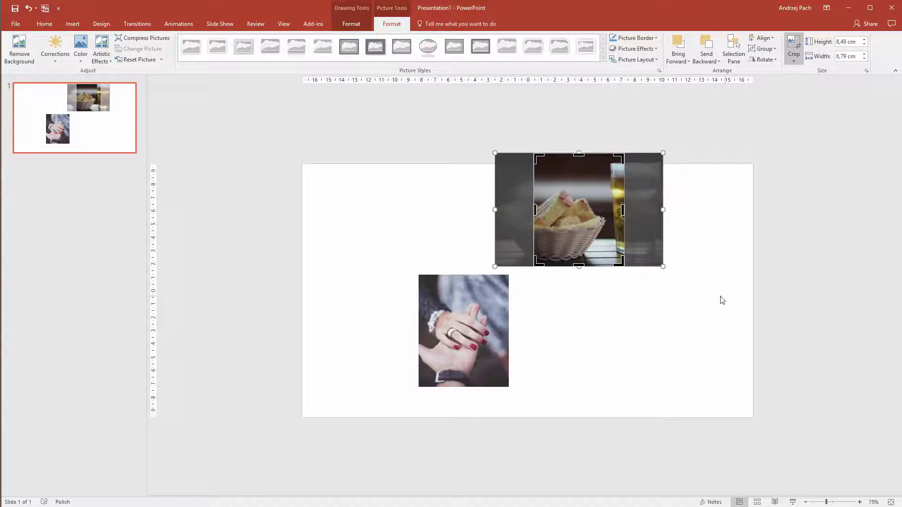
{"action": "left_click_drag", "start_coordinate": [599, 213], "coordinate": [560, 217]}
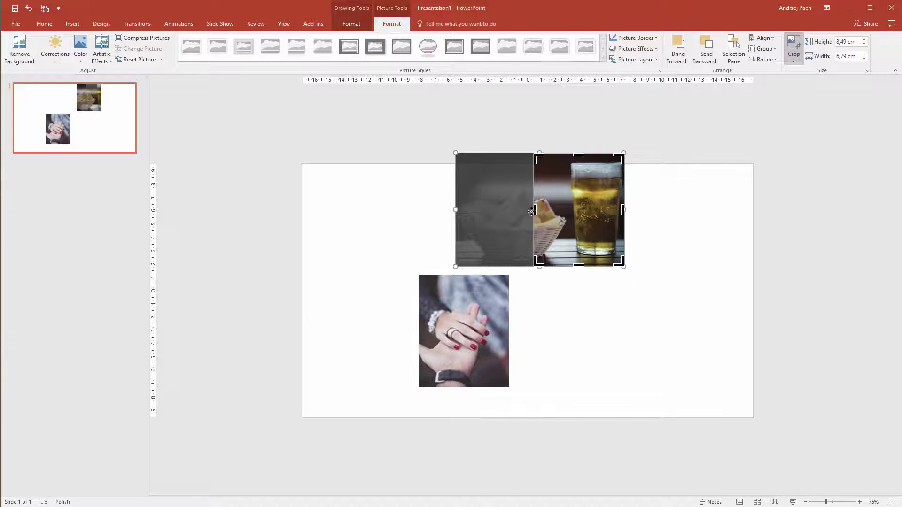
{"action": "left_click", "coordinate": [705, 237]}
{"action": "left_click_drag", "start_coordinate": [587, 217], "coordinate": [568, 332]}
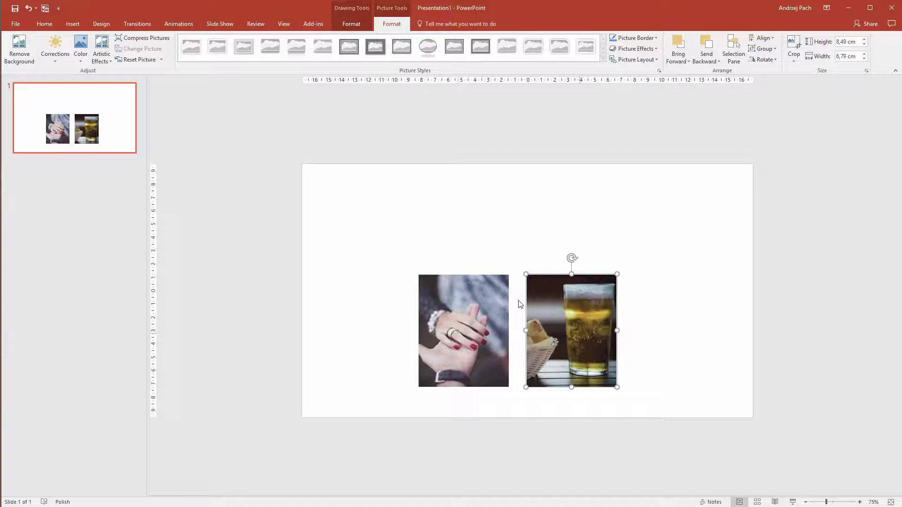
Shrink both photos together and stagger them, beer photo slightly lower and right of the hands photo.
{"action": "left_click", "coordinate": [503, 368], "text": "shift"}
{"action": "left_click_drag", "start_coordinate": [504, 368], "coordinate": [483, 317]}
{"action": "left_click", "coordinate": [490, 337]}
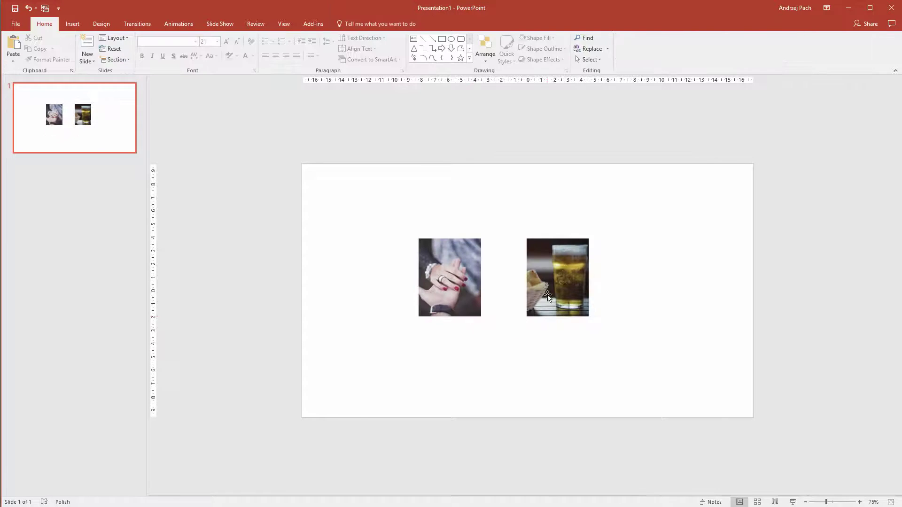
{"action": "left_click_drag", "start_coordinate": [547, 294], "coordinate": [572, 322]}
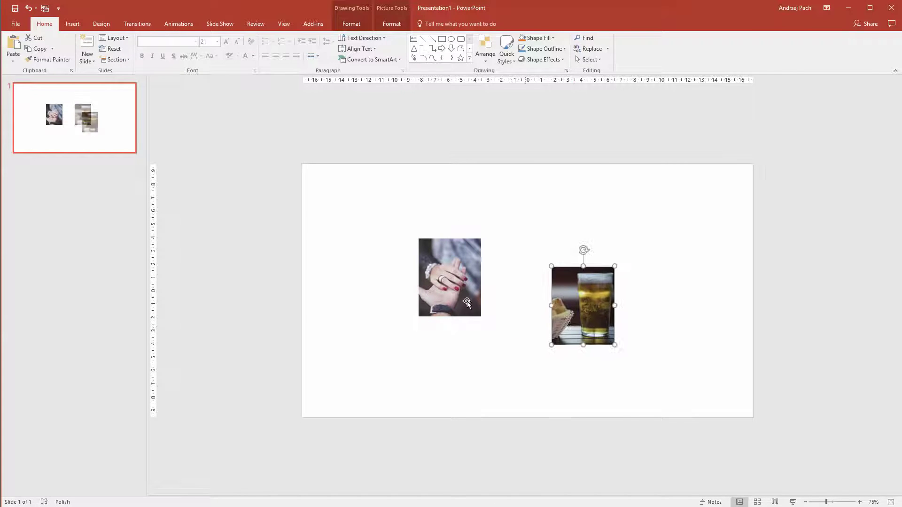
{"action": "left_click_drag", "start_coordinate": [450, 291], "coordinate": [499, 303]}
{"action": "key", "text": "ctrl+a"}
{"action": "key", "text": "Escape"}
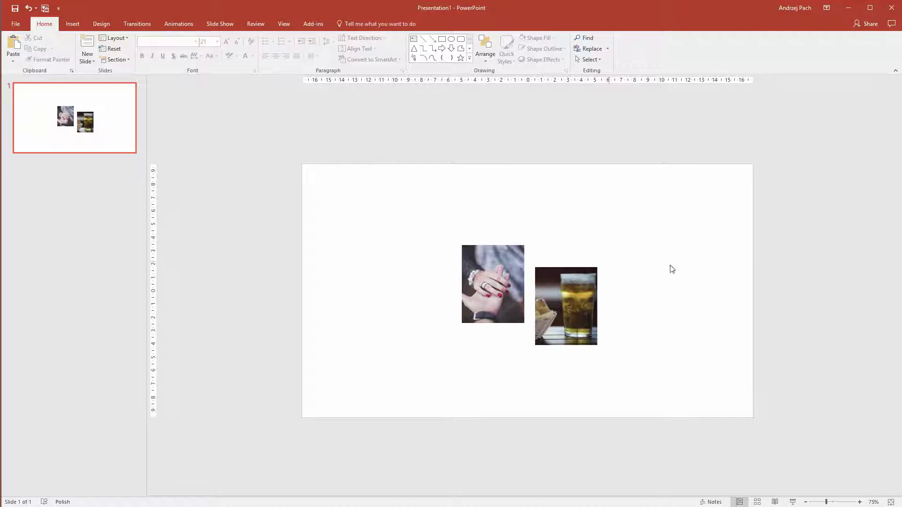
{"action": "left_click", "coordinate": [73, 24]}
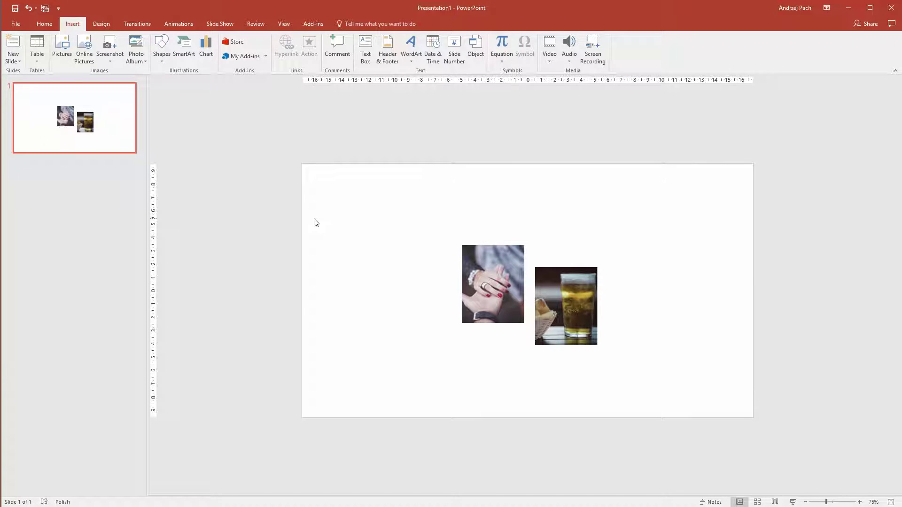
Draw an 8,4 × 5,79 cm rectangle to the left of the hands photo.
{"action": "left_click", "coordinate": [163, 59]}
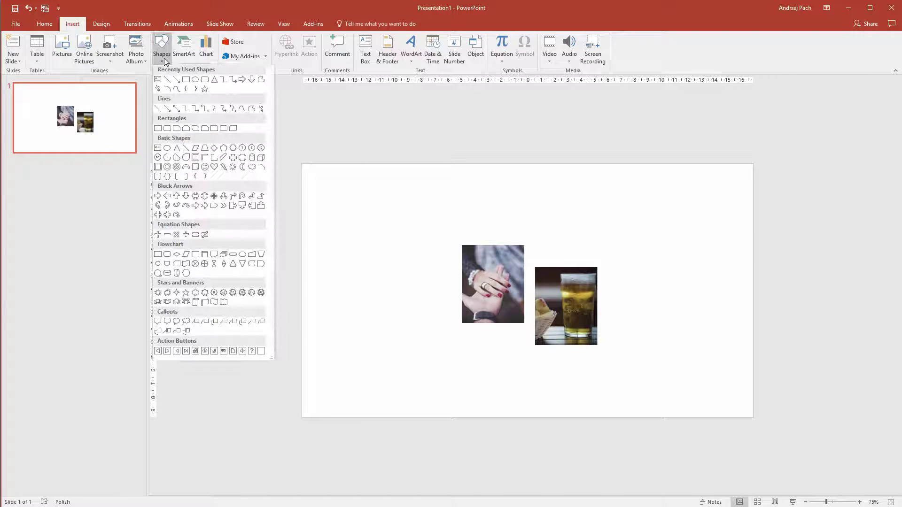
{"action": "left_click", "coordinate": [158, 130]}
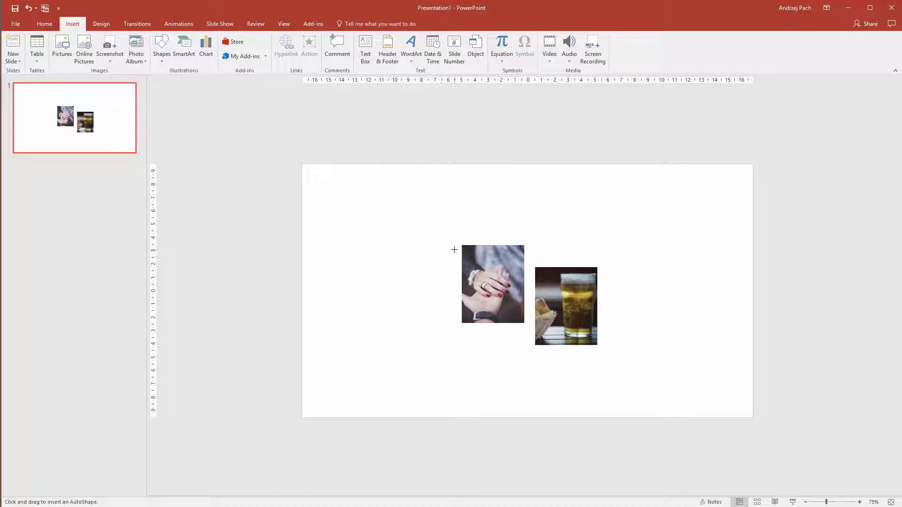
{"action": "mouse_move", "coordinate": [454, 249]}
{"action": "left_mouse_down"}
{"action": "mouse_move", "coordinate": [334, 317]}
{"action": "mouse_move", "coordinate": [344, 308]}
{"action": "mouse_move", "coordinate": [342, 326]}
{"action": "left_mouse_up"}
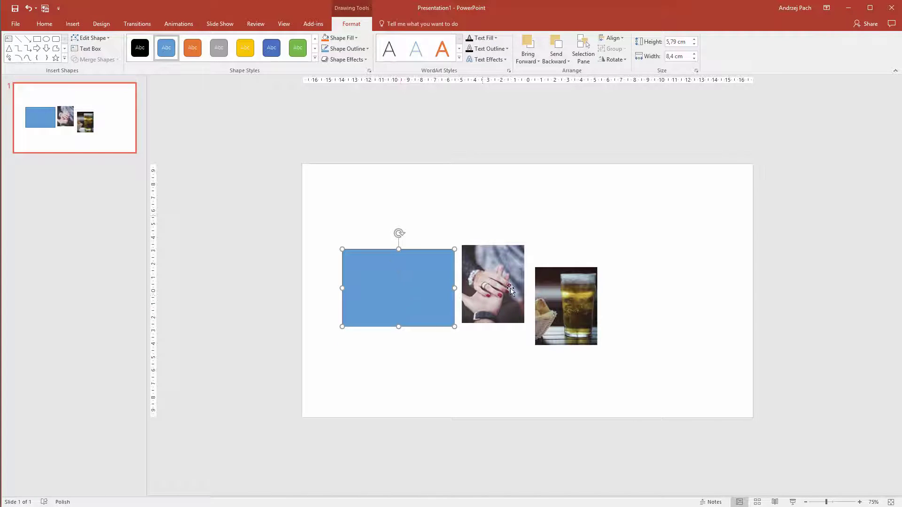
Set the rectangle's fill to No Fill so only its outline remains.
{"action": "left_click", "coordinate": [339, 37]}
{"action": "left_click", "coordinate": [348, 120]}
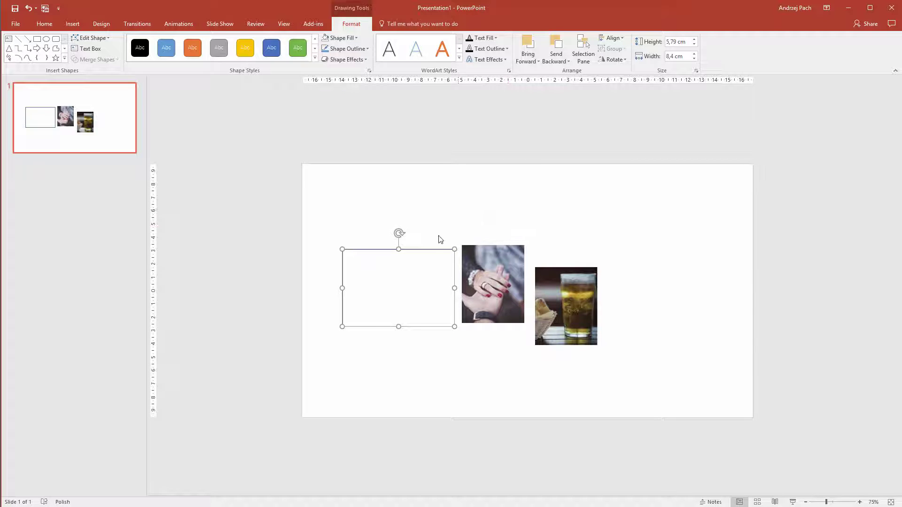
{"action": "left_click", "coordinate": [362, 49]}
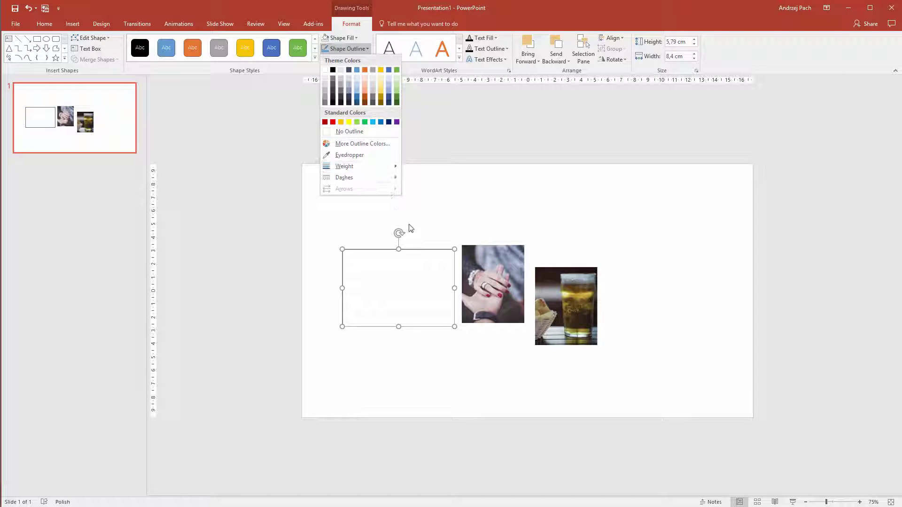
Give the rectangle outline a custom pale grey-green colour, RGB 145, 185, 163.
{"action": "left_click", "coordinate": [364, 144]}
{"action": "left_click_drag", "start_coordinate": [432, 161], "coordinate": [593, 250]}
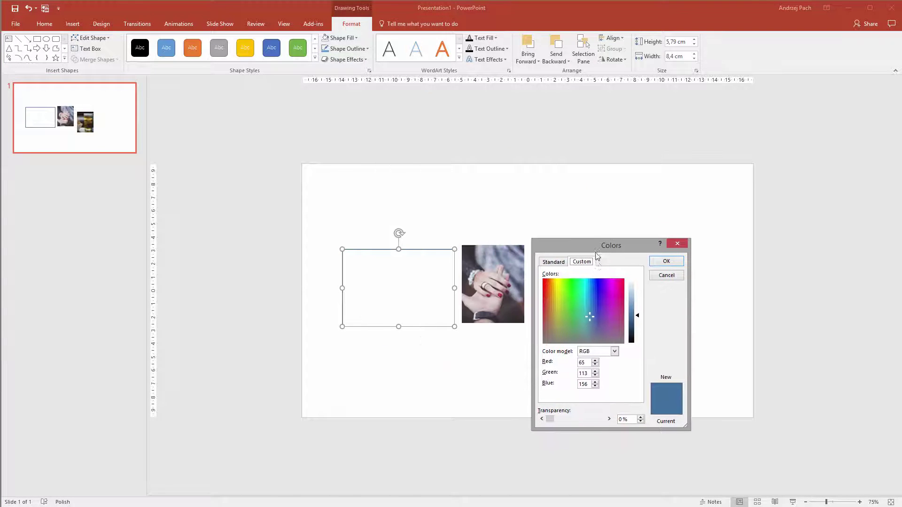
{"action": "left_click", "coordinate": [637, 306]}
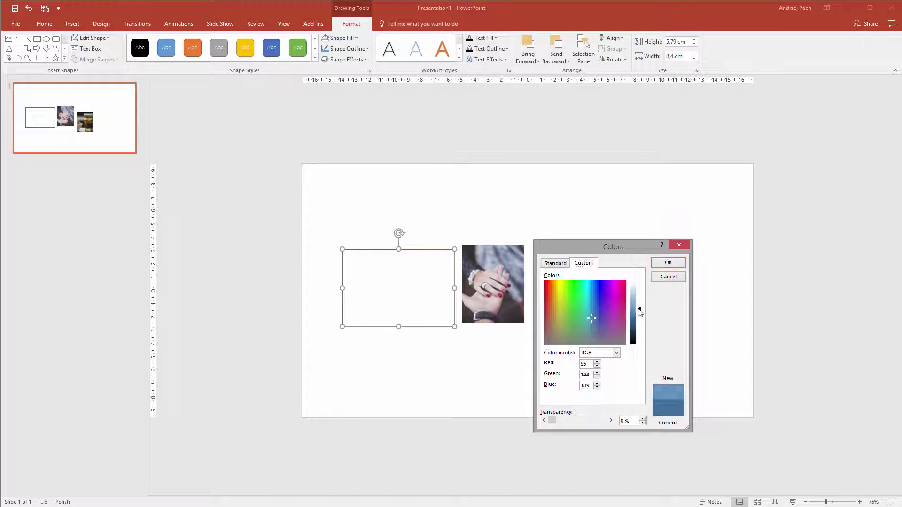
{"action": "left_click_drag", "start_coordinate": [639, 313], "coordinate": [639, 303]}
{"action": "left_click", "coordinate": [576, 302]}
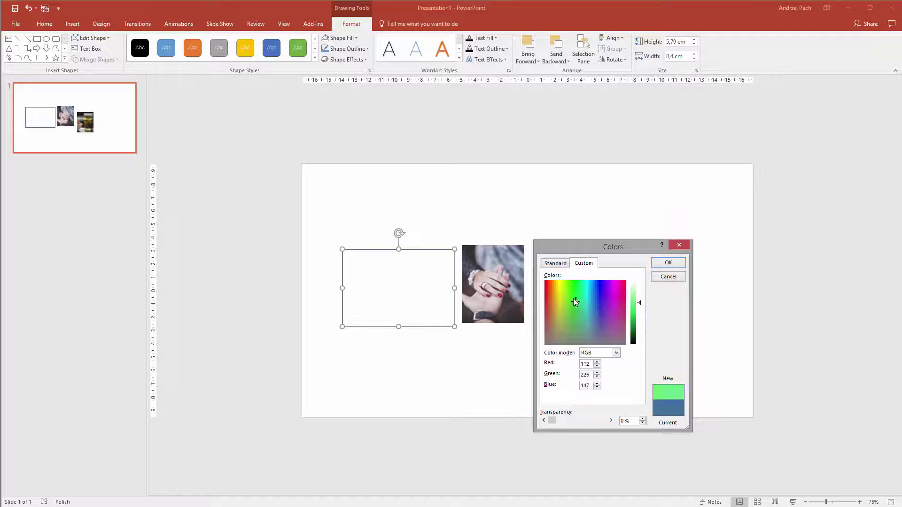
{"action": "left_click_drag", "start_coordinate": [574, 300], "coordinate": [570, 329]}
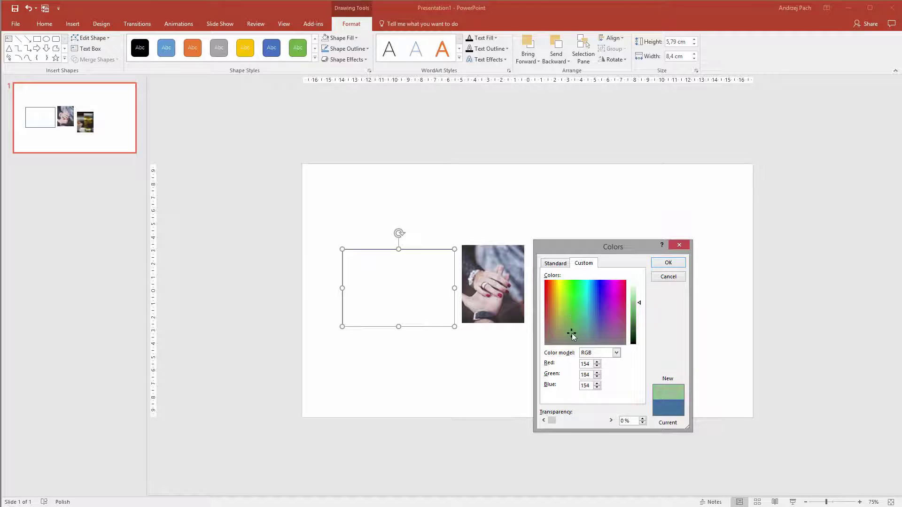
{"action": "left_click_drag", "start_coordinate": [640, 305], "coordinate": [639, 301]}
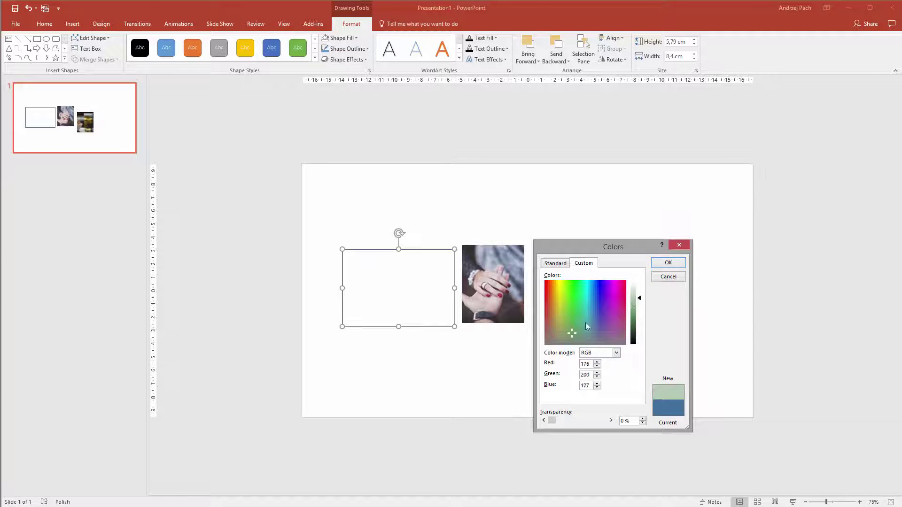
{"action": "left_click", "coordinate": [571, 329]}
{"action": "left_click_drag", "start_coordinate": [576, 336], "coordinate": [573, 331]}
{"action": "left_click_drag", "start_coordinate": [634, 303], "coordinate": [640, 306]}
{"action": "left_click", "coordinate": [668, 263]}
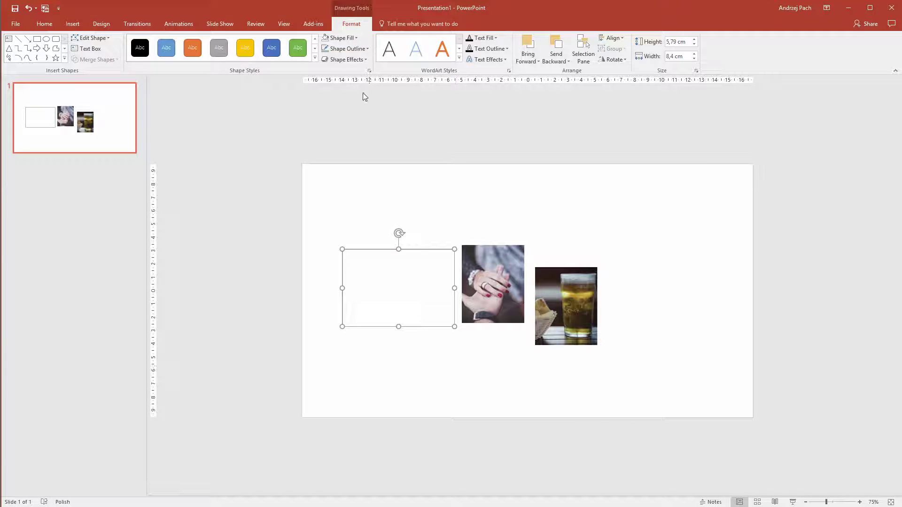
Change the rectangle's green outline weight to 3 pt.
{"action": "left_click", "coordinate": [365, 48]}
{"action": "mouse_move", "coordinate": [366, 186]}
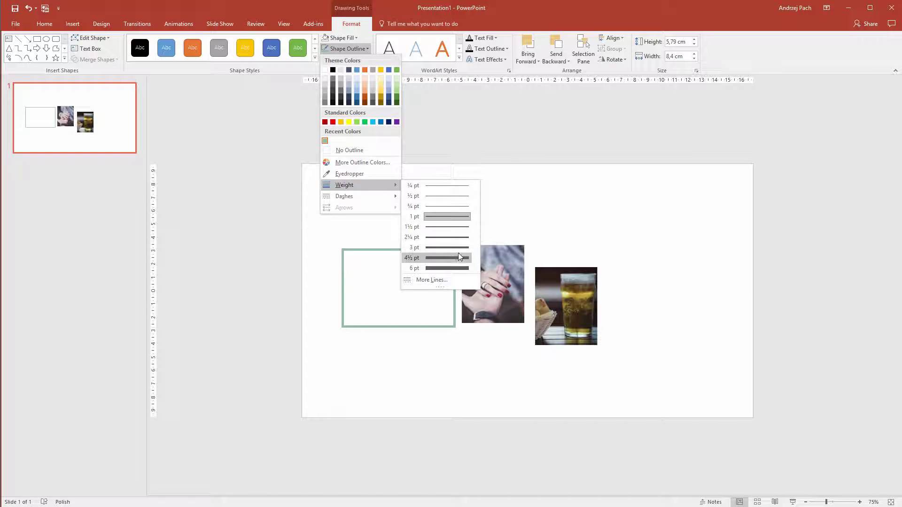
{"action": "left_click", "coordinate": [458, 247]}
Move the rectangle against the hands photo and match its top, right and bottom edges (5,82 × 8,38 cm).
{"action": "scroll", "coordinate": [443, 310], "scroll_direction": "up", "scroll_amount": 4}
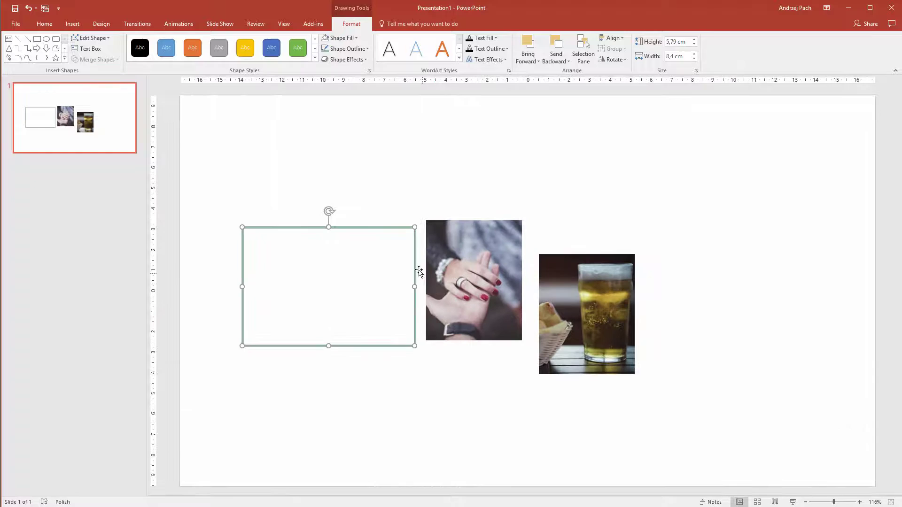
{"action": "left_click_drag", "start_coordinate": [415, 267], "coordinate": [427, 263]}
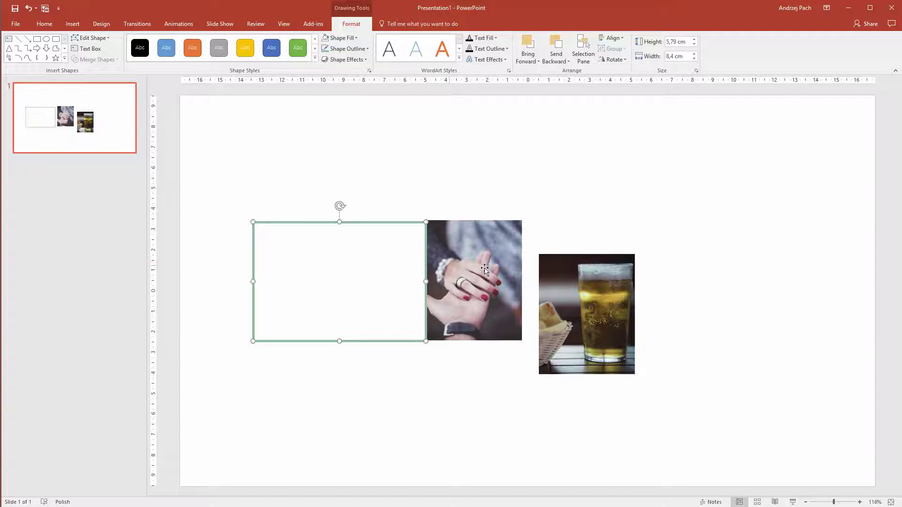
{"action": "scroll", "coordinate": [468, 256], "scroll_direction": "up", "scroll_amount": 5}
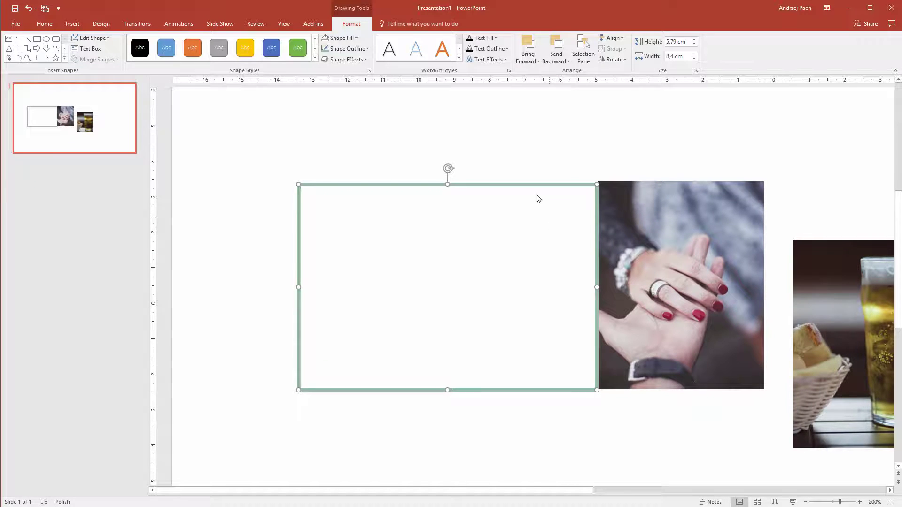
{"action": "mouse_move", "coordinate": [447, 184]}
{"action": "left_mouse_down"}
{"action": "mouse_move", "coordinate": [455, 199]}
{"action": "mouse_move", "coordinate": [455, 179]}
{"action": "mouse_move", "coordinate": [462, 187]}
{"action": "left_mouse_up"}
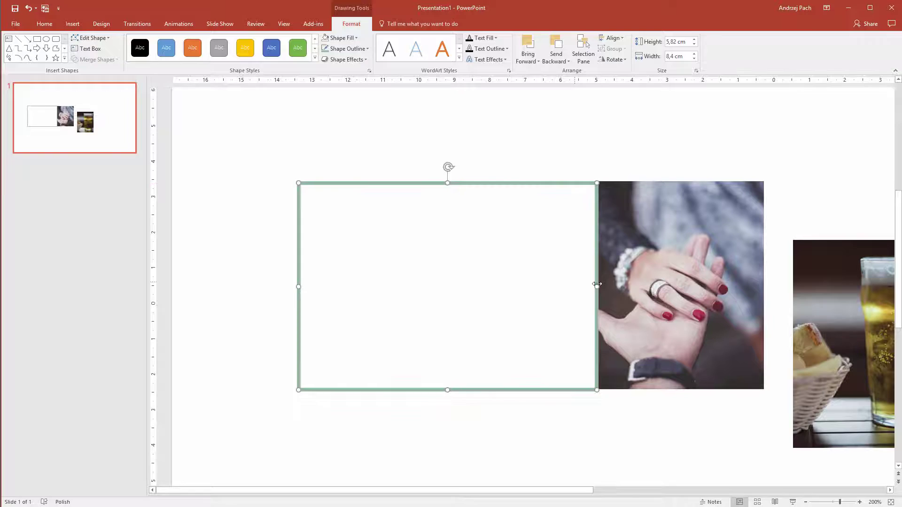
{"action": "mouse_move", "coordinate": [595, 286]}
{"action": "left_mouse_down"}
{"action": "mouse_move", "coordinate": [587, 284]}
{"action": "mouse_move", "coordinate": [595, 286]}
{"action": "left_mouse_up"}
{"action": "left_click_drag", "start_coordinate": [448, 388], "coordinate": [449, 388]}
{"action": "scroll", "coordinate": [577, 450], "scroll_direction": "down", "scroll_amount": 10}
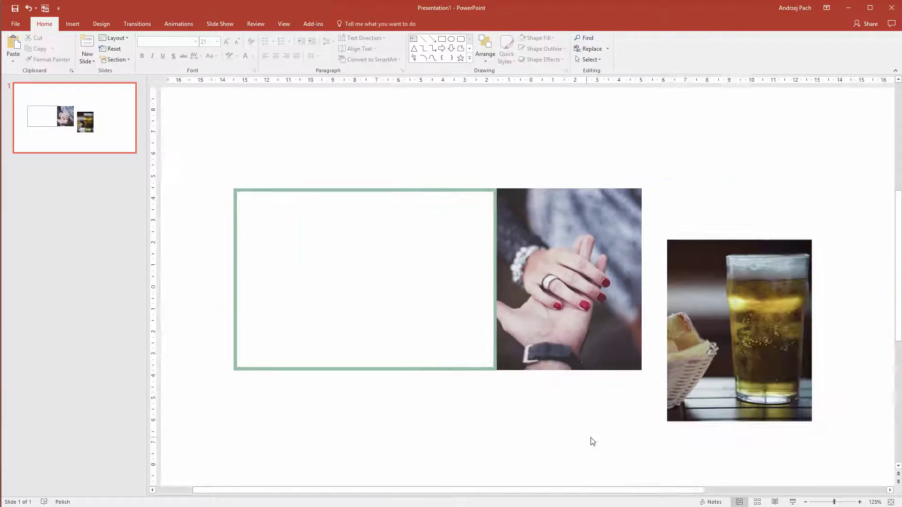
Duplicate the outlined rectangle with Ctrl+D and place the copy flush right of the beer photo.
{"action": "key", "text": "ctrl+d"}
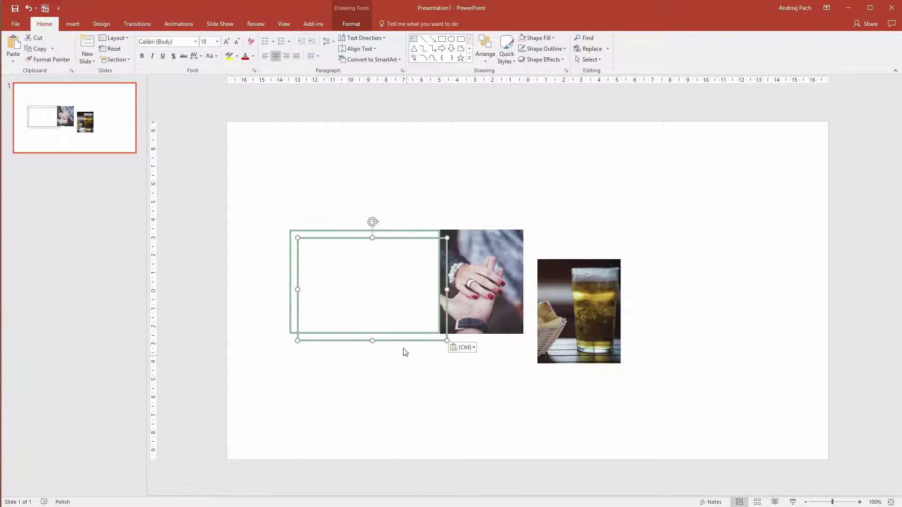
{"action": "left_click_drag", "start_coordinate": [399, 340], "coordinate": [723, 363]}
{"action": "scroll", "coordinate": [672, 350], "scroll_direction": "up", "scroll_amount": 2}
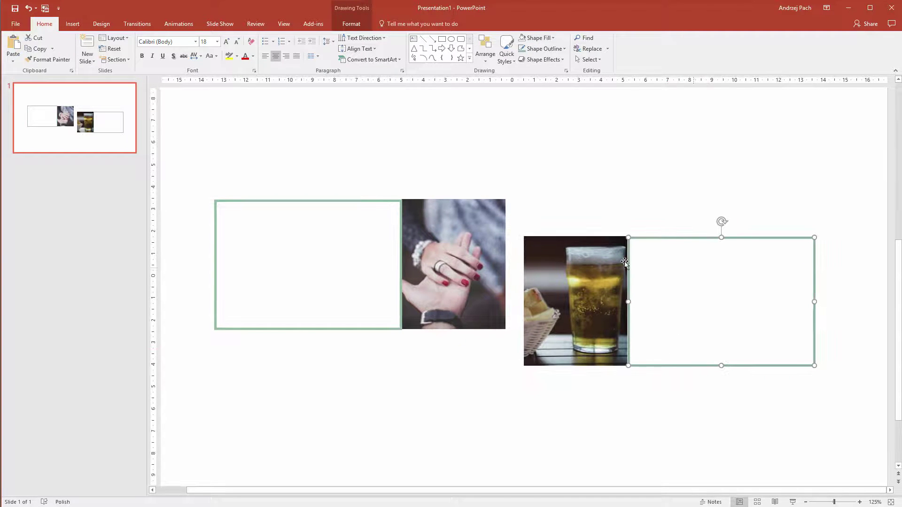
{"action": "scroll", "coordinate": [693, 308], "scroll_direction": "up", "scroll_amount": 6}
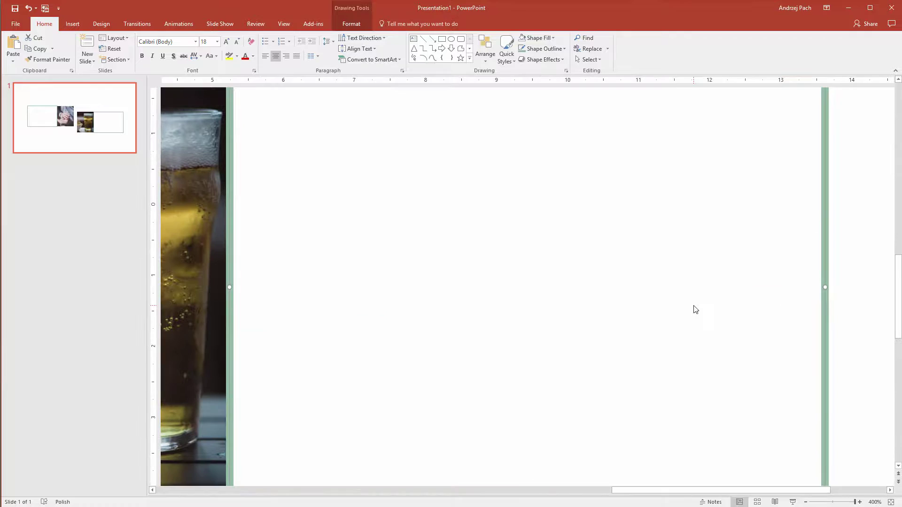
{"action": "scroll", "coordinate": [265, 219], "scroll_direction": "down", "scroll_amount": 7}
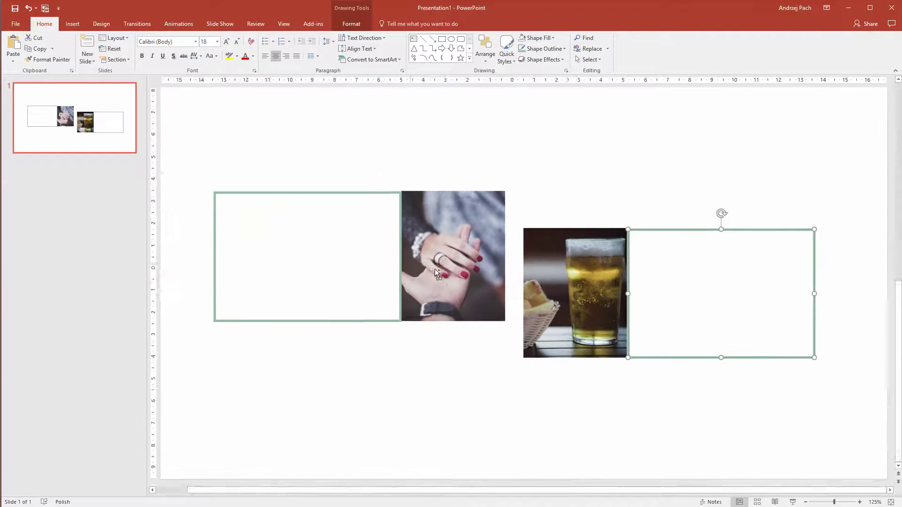
{"action": "left_click", "coordinate": [508, 402]}
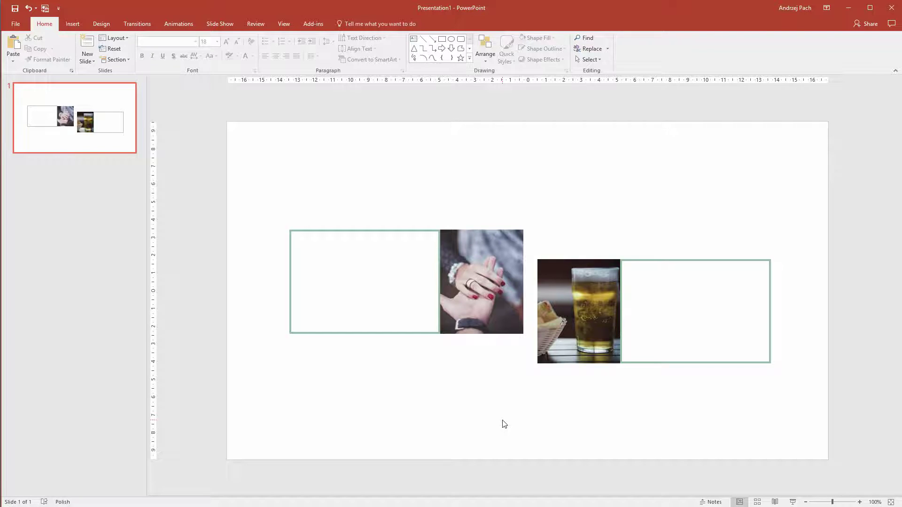
Duplicate the left rectangle, offset it slightly left and down, and outline it White, Background 1, Darker 25%.
{"action": "left_click", "coordinate": [384, 333]}
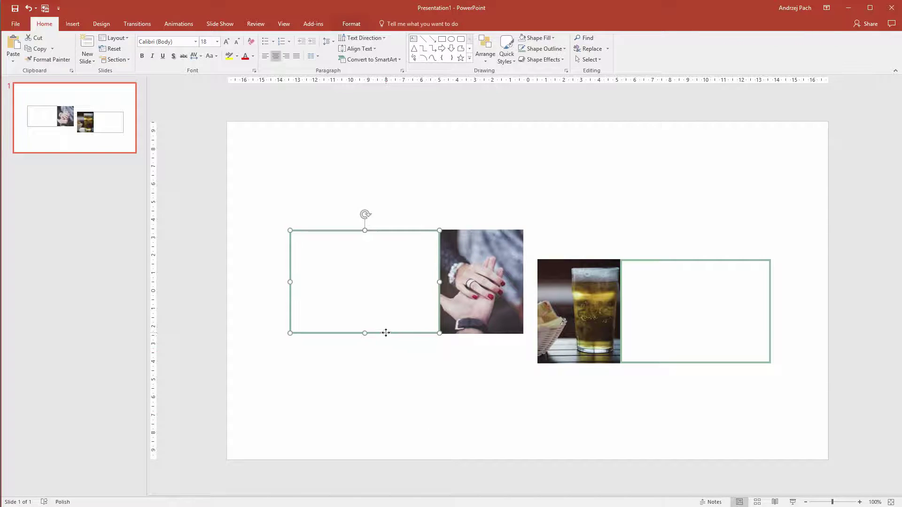
{"action": "key", "text": "ctrl+d"}
{"action": "left_click_drag", "start_coordinate": [410, 342], "coordinate": [398, 339]}
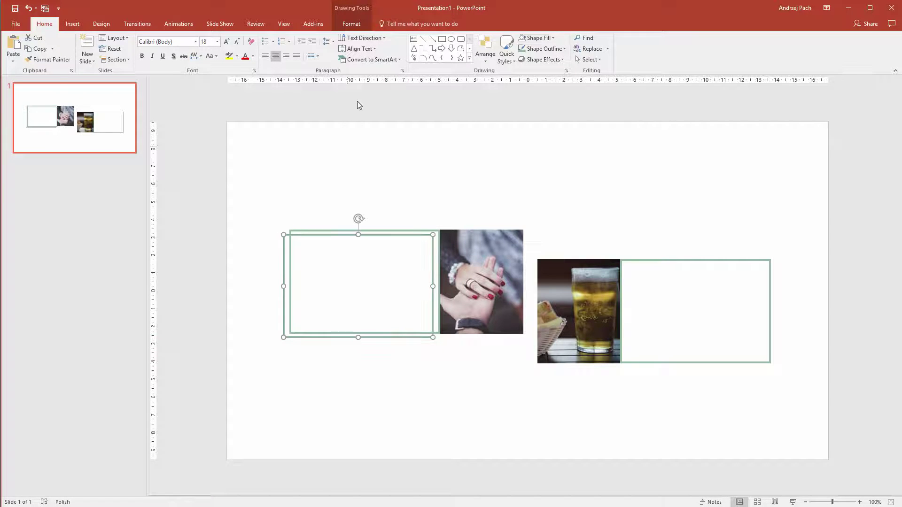
{"action": "left_click", "coordinate": [353, 25]}
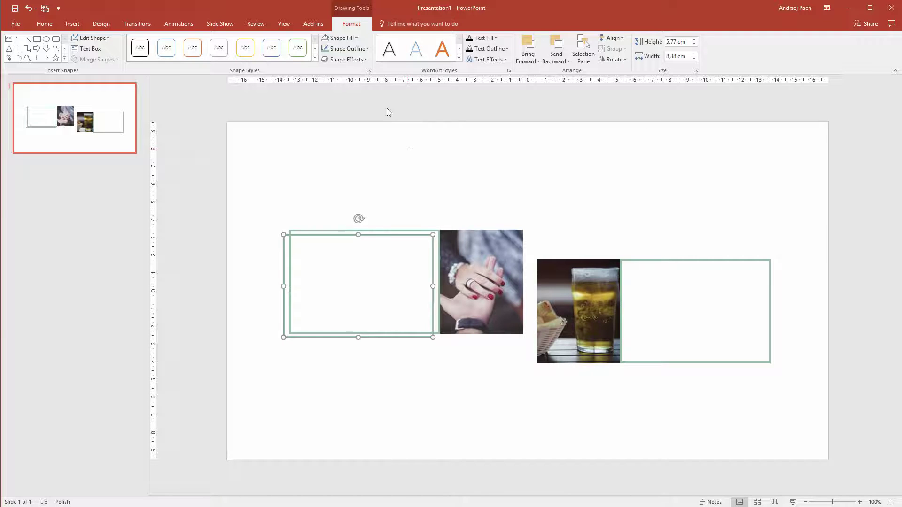
{"action": "left_click", "coordinate": [356, 48]}
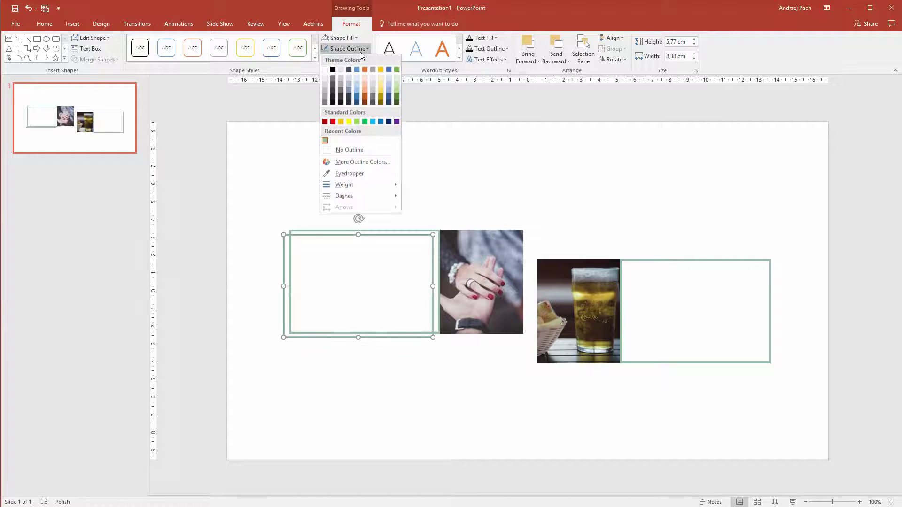
{"action": "left_click", "coordinate": [323, 90]}
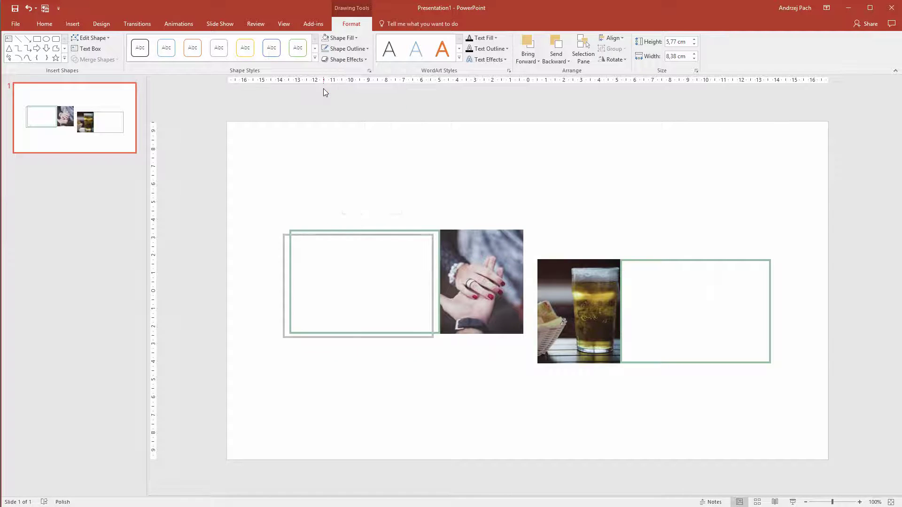
Shift the grey rectangle copy right and send the right frame behind the beer photo.
{"action": "left_click_drag", "start_coordinate": [396, 338], "coordinate": [722, 359]}
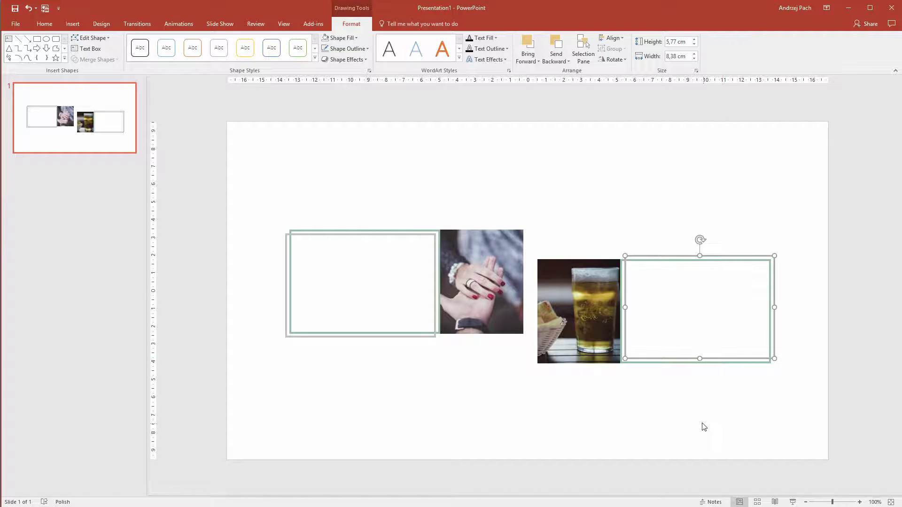
{"action": "right_click", "coordinate": [709, 258]}
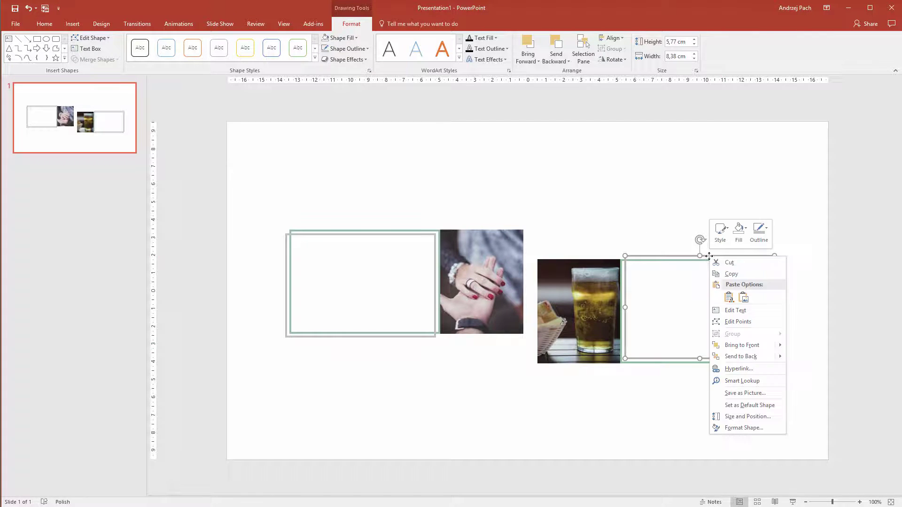
{"action": "left_click", "coordinate": [738, 357]}
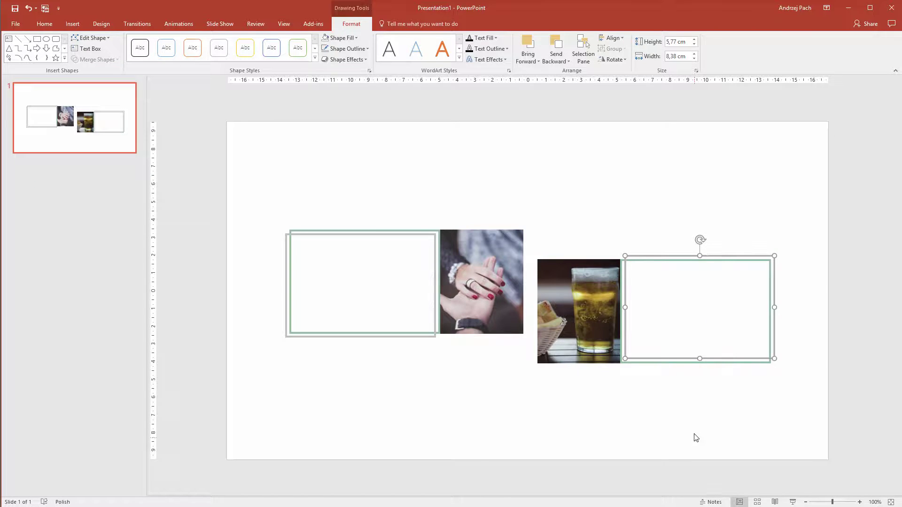
{"action": "left_click", "coordinate": [695, 437]}
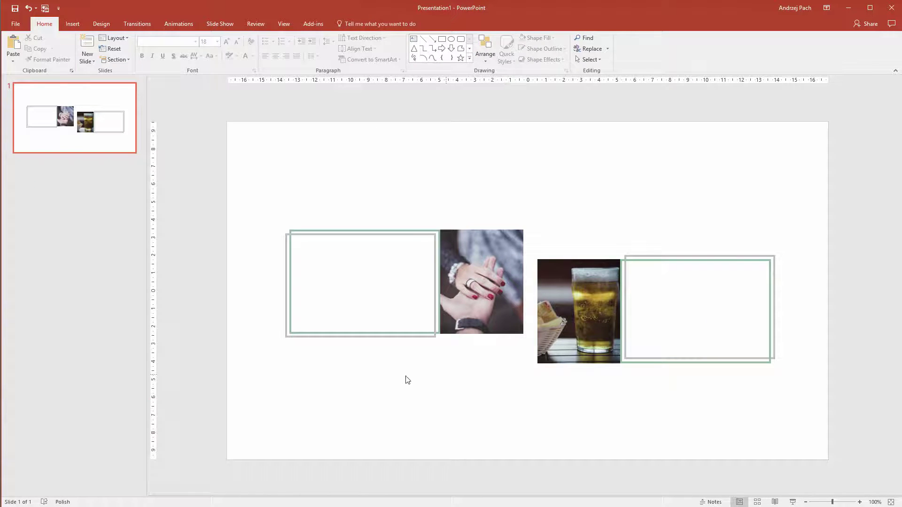
Select every slide object and move both photo-and-frame cards slightly lower.
{"action": "left_click_drag", "start_coordinate": [248, 188], "coordinate": [803, 415]}
{"action": "left_click_drag", "start_coordinate": [588, 328], "coordinate": [584, 348]}
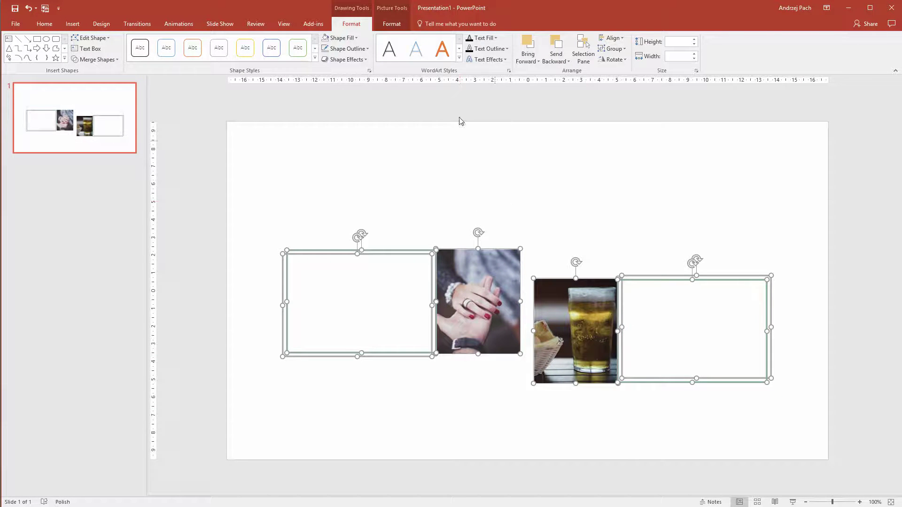
{"action": "left_click", "coordinate": [424, 148]}
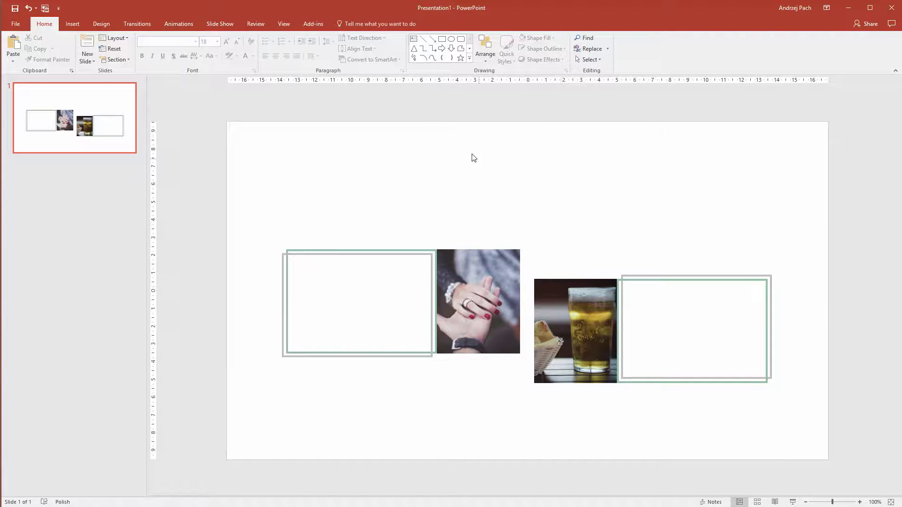
Draw a thin vertical rectangle bar above the left card.
{"action": "left_click", "coordinate": [72, 28]}
{"action": "left_click", "coordinate": [162, 47]}
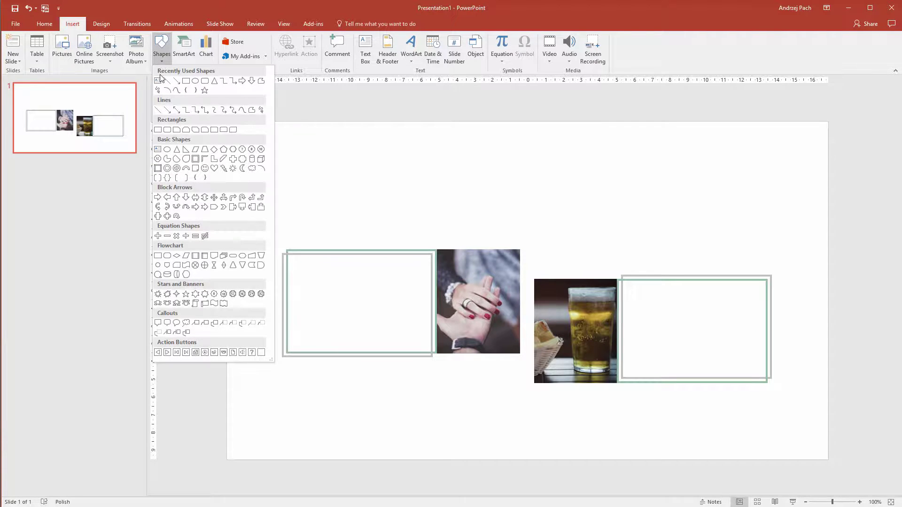
{"action": "left_click", "coordinate": [158, 131]}
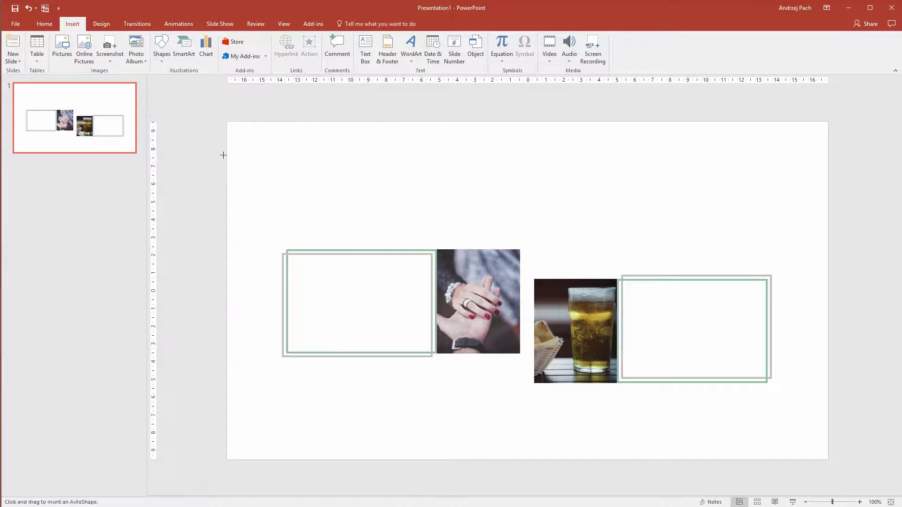
{"action": "scroll", "coordinate": [413, 187], "scroll_direction": "up", "scroll_amount": 2}
{"action": "left_click_drag", "start_coordinate": [413, 159], "coordinate": [426, 199]}
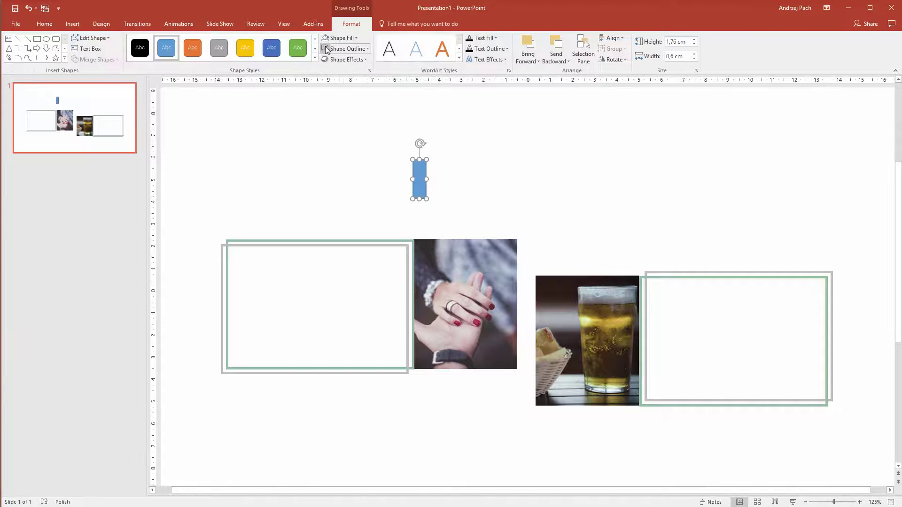
Fill the bar with the frame's grey using the eyedropper and remove its outline.
{"action": "left_click", "coordinate": [341, 38]}
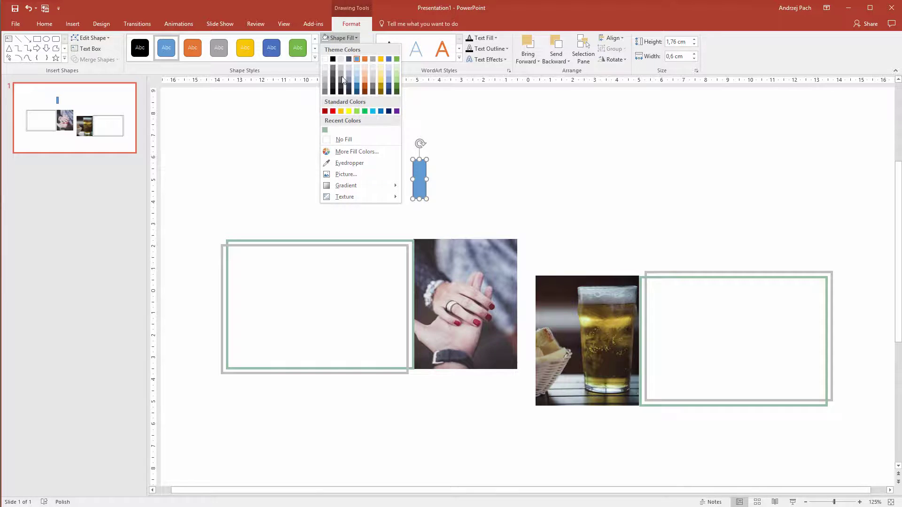
{"action": "left_click", "coordinate": [345, 159]}
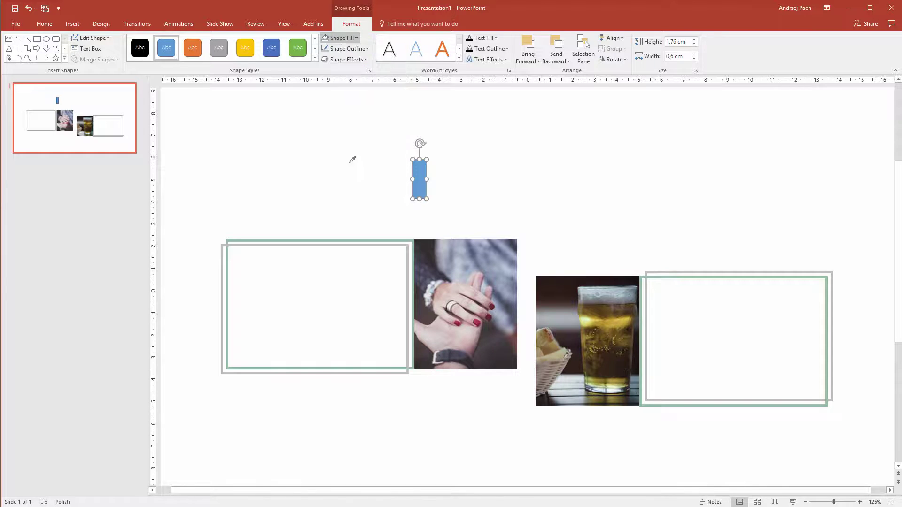
{"action": "left_click", "coordinate": [409, 248]}
{"action": "left_click", "coordinate": [347, 49]}
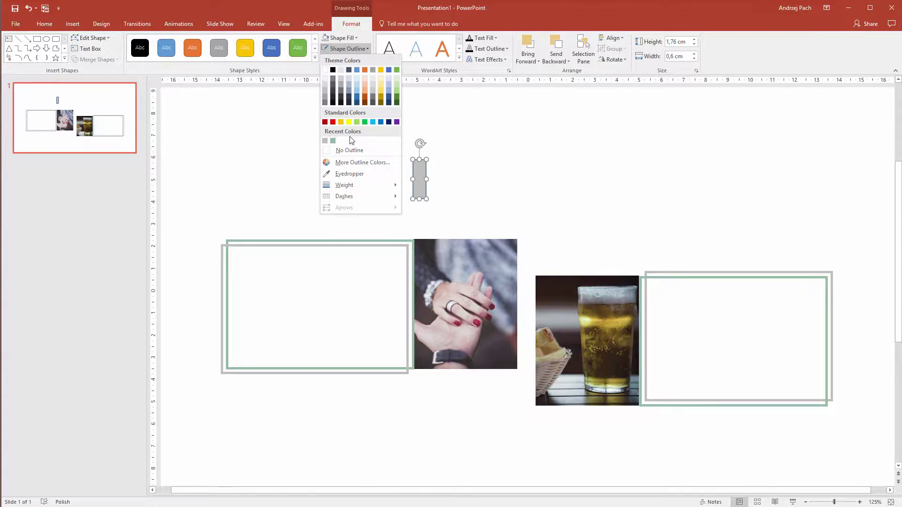
{"action": "left_click", "coordinate": [348, 148]}
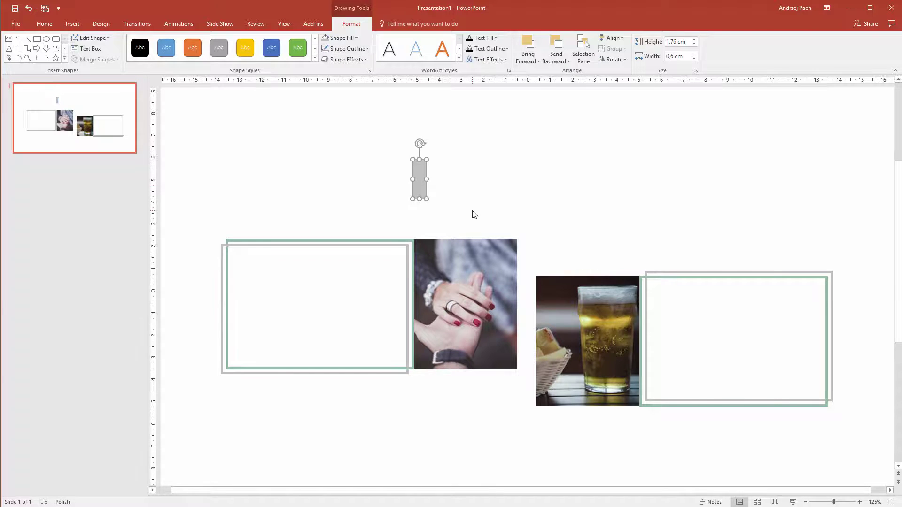
Widen the bar to 0,62 cm and place a duplicate bar at its top.
{"action": "left_click_drag", "start_coordinate": [427, 177], "coordinate": [499, 191]}
{"action": "key", "text": "ctrl+d"}
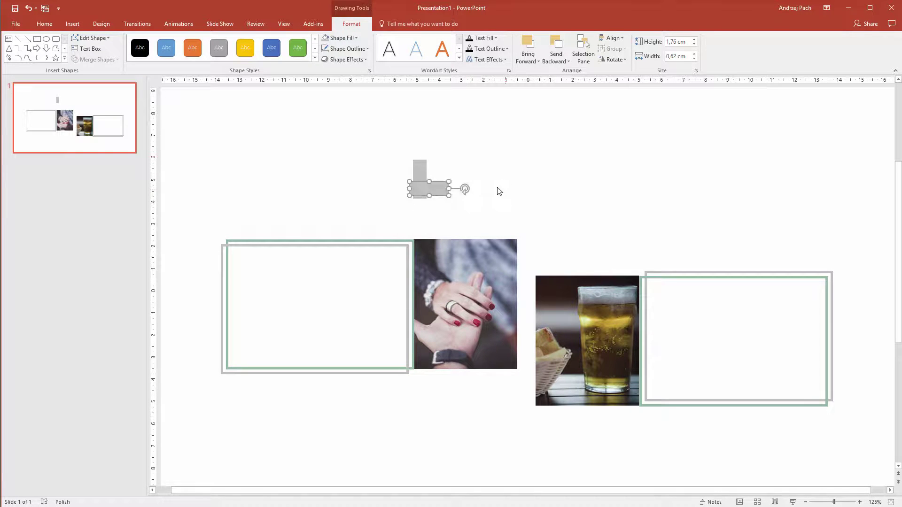
{"action": "left_click_drag", "start_coordinate": [428, 187], "coordinate": [448, 163]}
Group the two bars into one shape and fill it with the recent green.
{"action": "left_click", "coordinate": [417, 181], "text": "shift"}
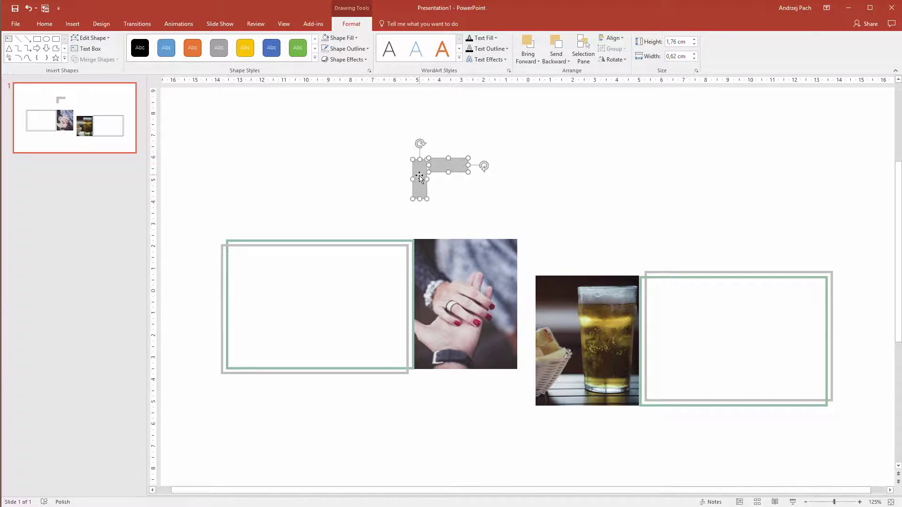
{"action": "right_click", "coordinate": [421, 175]}
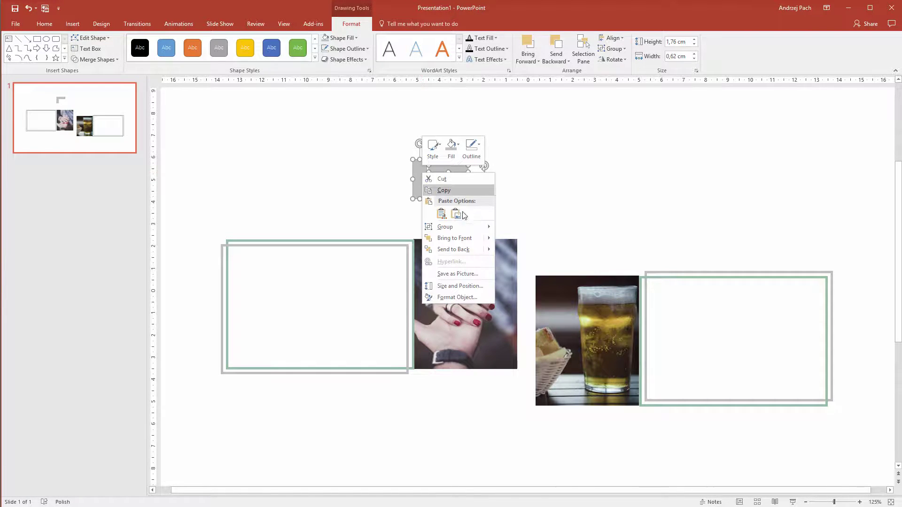
{"action": "mouse_move", "coordinate": [447, 225]}
{"action": "left_click", "coordinate": [511, 229]}
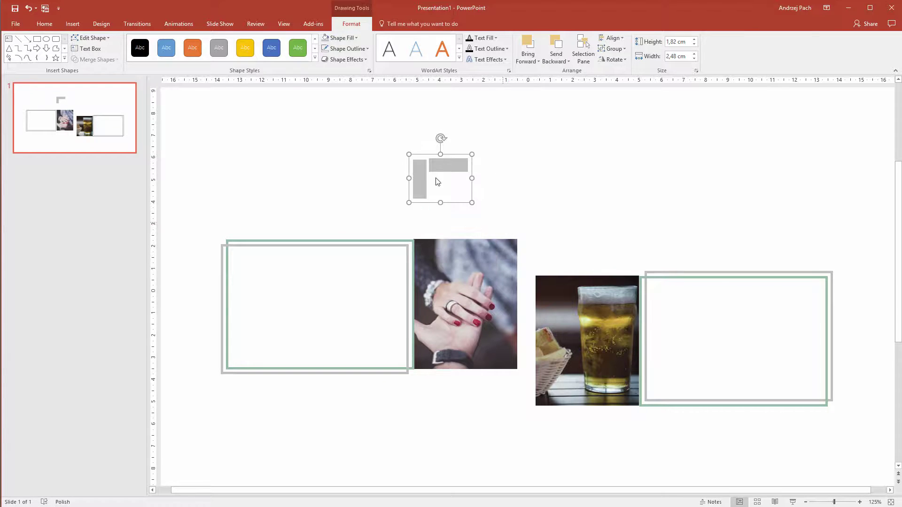
{"action": "left_click", "coordinate": [351, 39]}
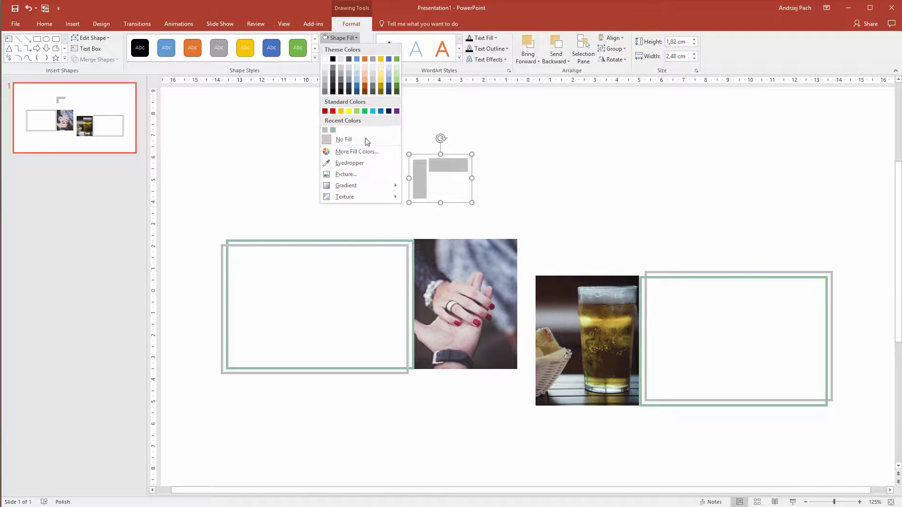
{"action": "left_click", "coordinate": [332, 130]}
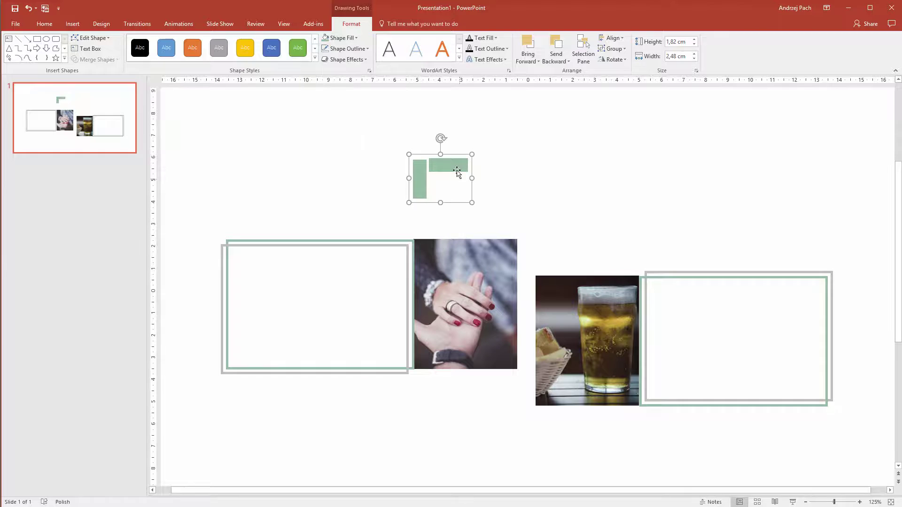
Drag the top bar left so it sits flush with the vertical bar.
{"action": "left_click", "coordinate": [496, 175]}
{"action": "left_click", "coordinate": [443, 168]}
{"action": "left_click", "coordinate": [449, 169]}
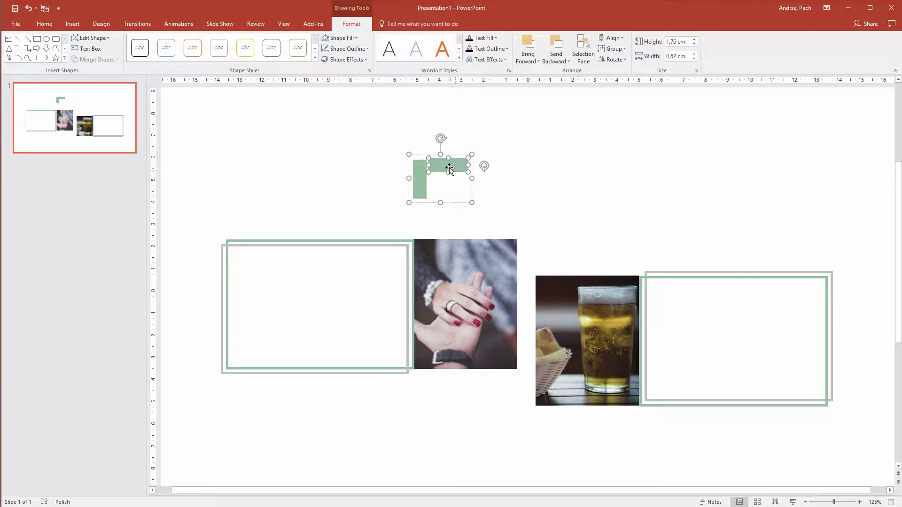
{"action": "left_click_drag", "start_coordinate": [450, 169], "coordinate": [436, 168]}
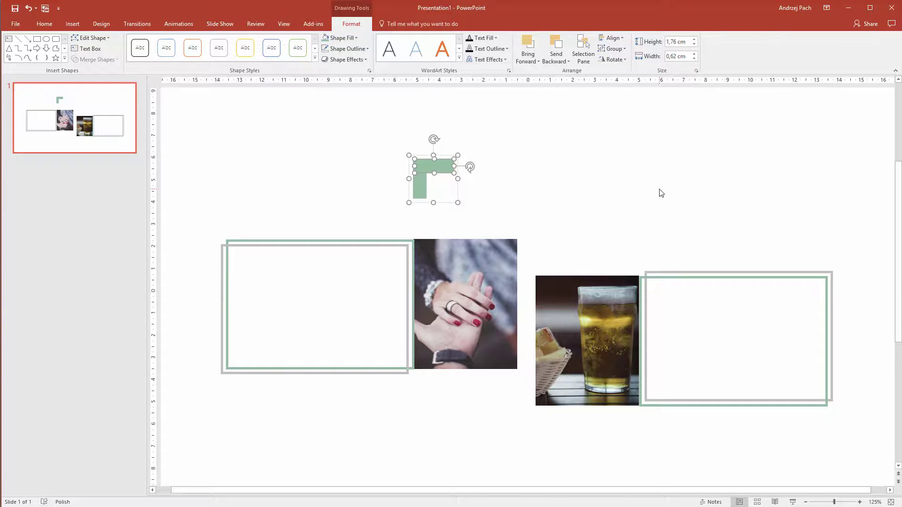
{"action": "left_click", "coordinate": [669, 183]}
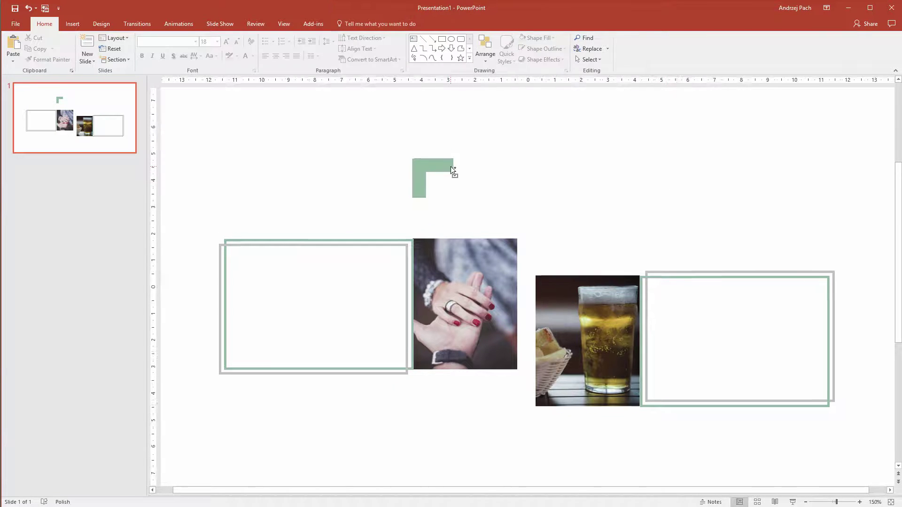
Shorten the horizontal green bar slightly with a Shift+Left nudge.
{"action": "scroll", "coordinate": [450, 166], "scroll_direction": "up", "scroll_amount": 6, "text": "ctrl"}
{"action": "scroll", "coordinate": [404, 140], "scroll_direction": "up", "scroll_amount": 3}
{"action": "scroll", "coordinate": [379, 162], "scroll_direction": "down", "scroll_amount": 3, "text": "ctrl"}
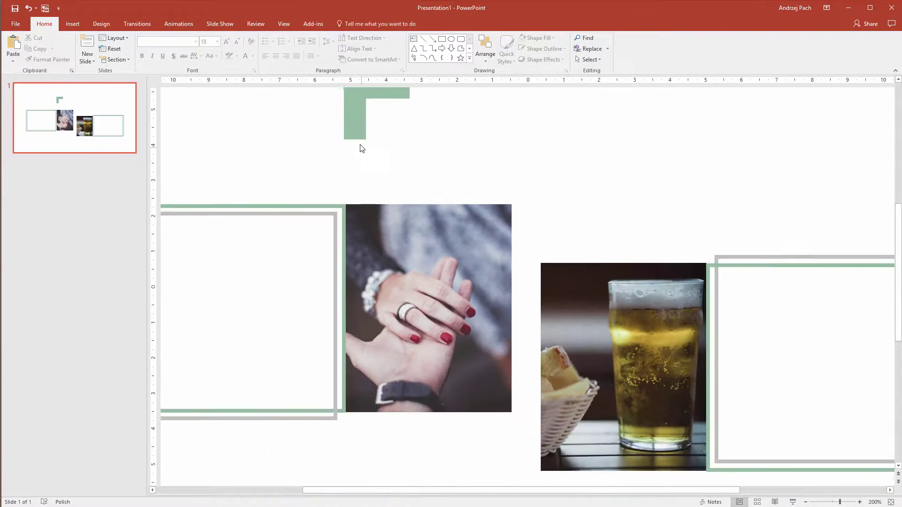
{"action": "scroll", "coordinate": [362, 141], "scroll_direction": "up", "scroll_amount": 1}
{"action": "left_click", "coordinate": [363, 133]}
{"action": "left_click", "coordinate": [380, 133]}
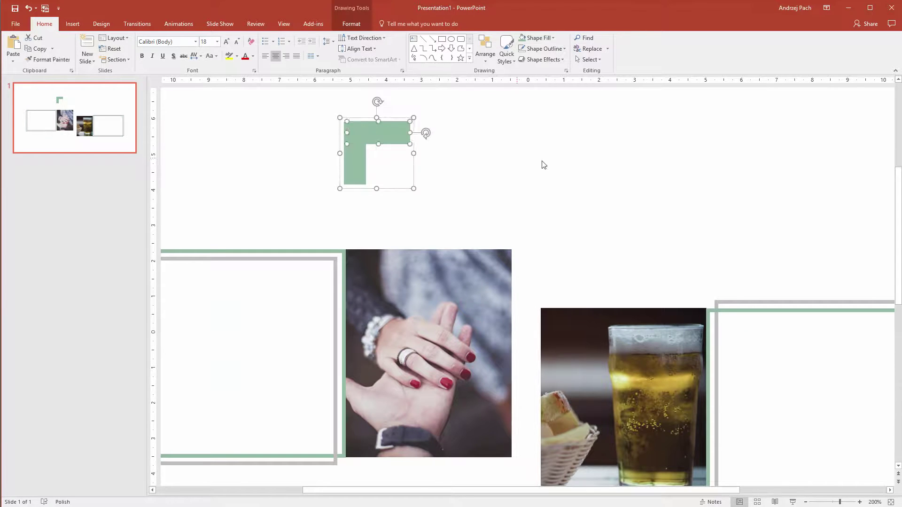
{"action": "key", "text": "shift+Left"}
{"action": "key", "text": "shift+Left"}
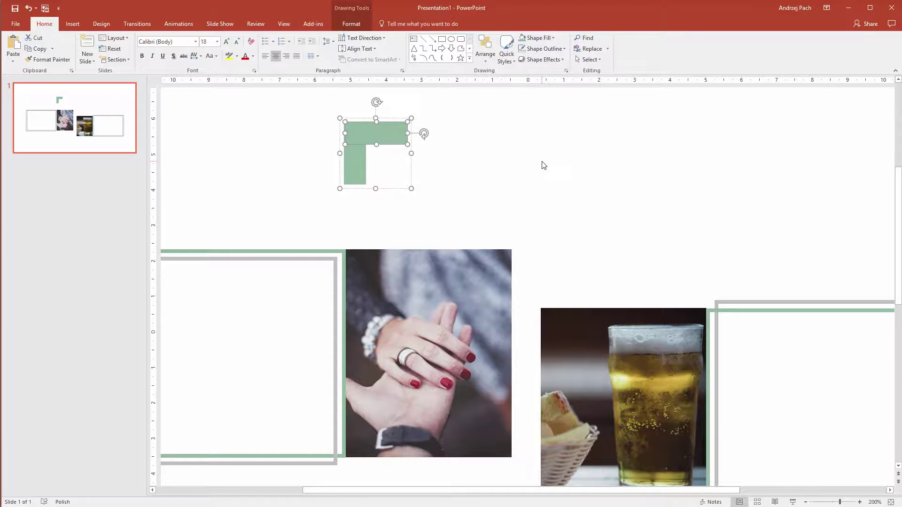
{"action": "left_click", "coordinate": [544, 165]}
{"action": "left_click", "coordinate": [358, 136]}
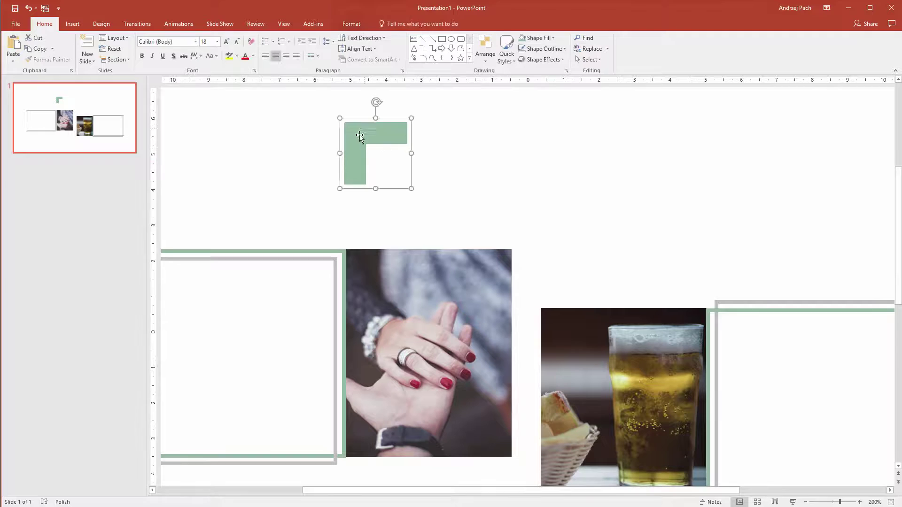
{"action": "left_click", "coordinate": [359, 135]}
{"action": "left_click", "coordinate": [473, 153]}
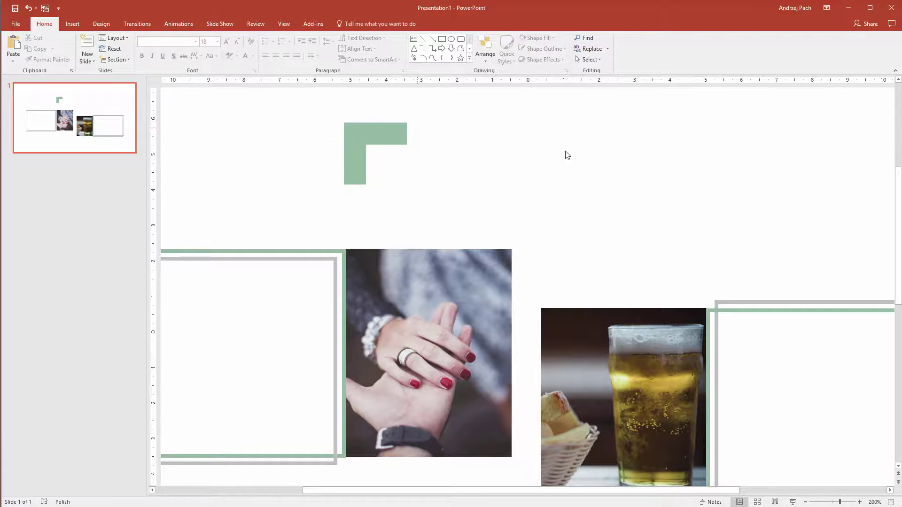
{"action": "scroll", "coordinate": [567, 155], "scroll_direction": "down", "scroll_amount": 5, "text": "ctrl"}
Shrink the green corner group and paste a second copy of it.
{"action": "left_click", "coordinate": [488, 248]}
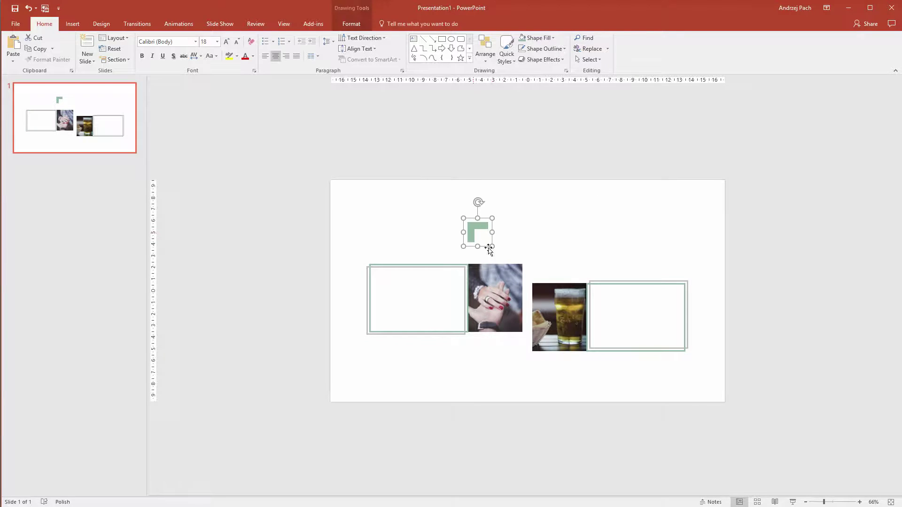
{"action": "left_click_drag", "start_coordinate": [491, 246], "coordinate": [591, 262]}
{"action": "key", "text": "ctrl+c"}
{"action": "key", "text": "ctrl+v"}
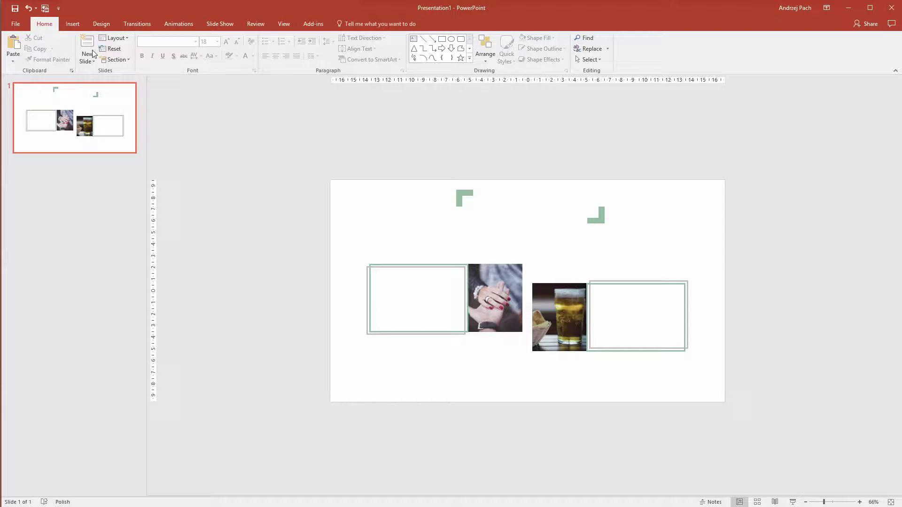
Add a text box reading 'Magical title' between the two corners.
{"action": "left_click", "coordinate": [78, 26]}
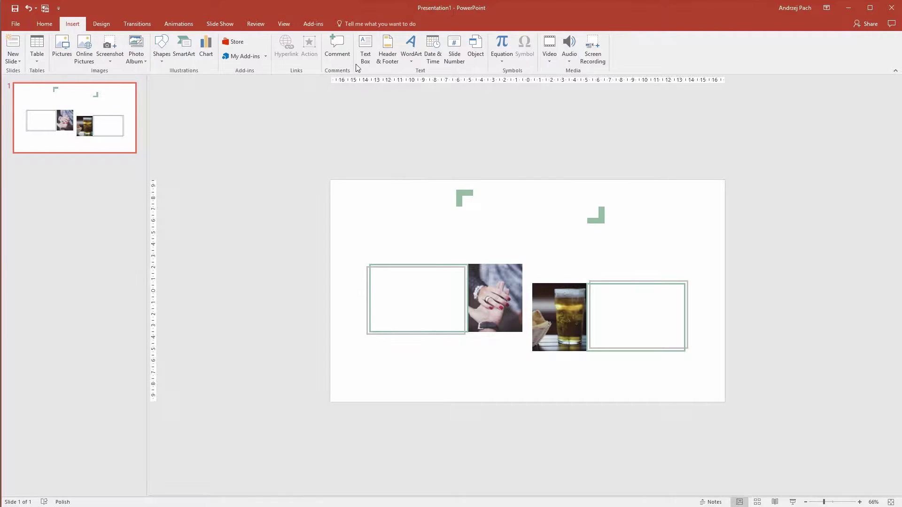
{"action": "left_click", "coordinate": [371, 50]}
{"action": "left_click", "coordinate": [478, 212]}
{"action": "type", "text": "Magical title"}
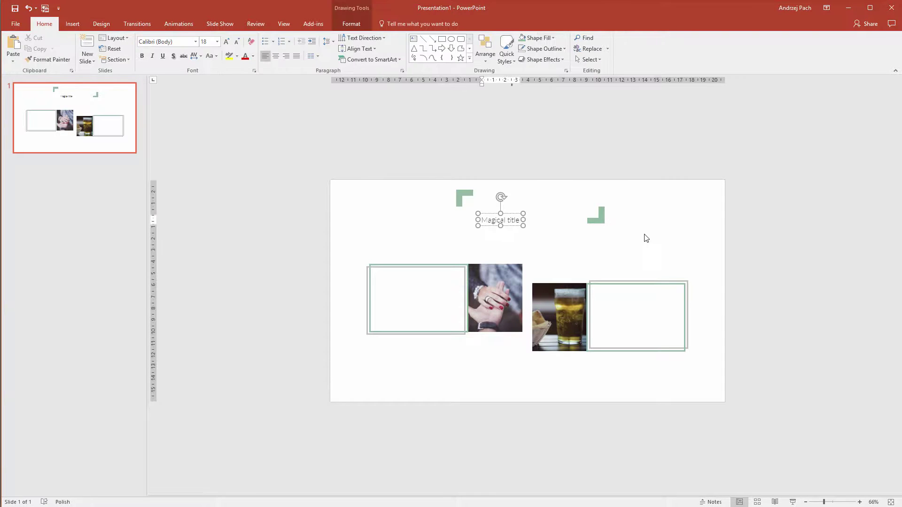
{"action": "key", "text": "ctrl+a"}
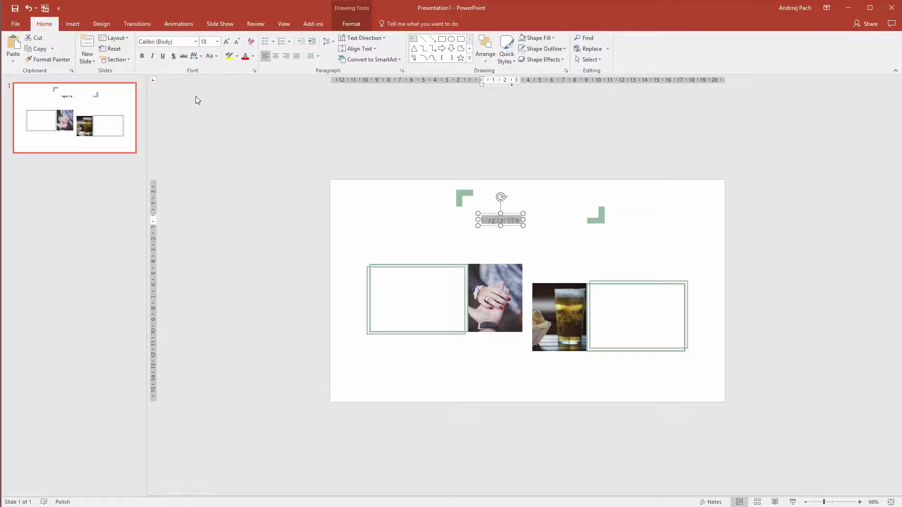
Set the title to PT Sans, move it up-right, and make it uppercase and bold.
{"action": "left_click", "coordinate": [195, 41]}
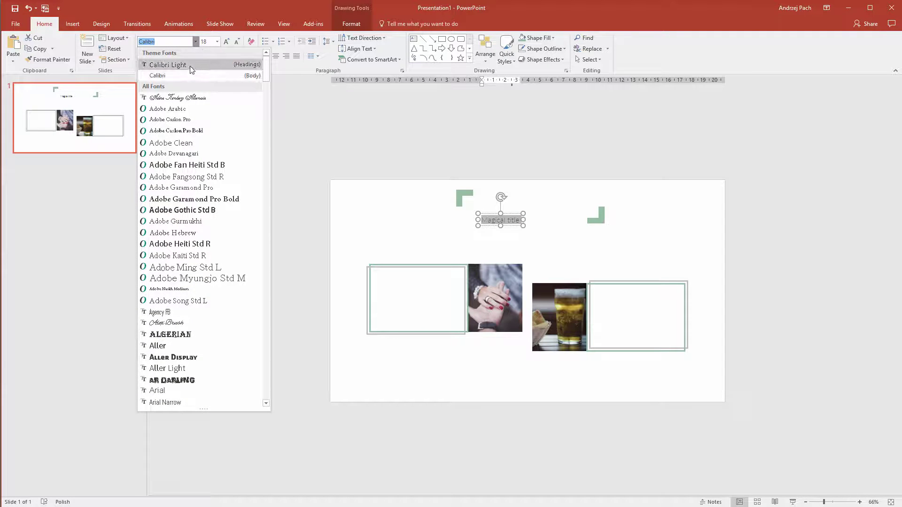
{"action": "type", "text": "PT Sans"}
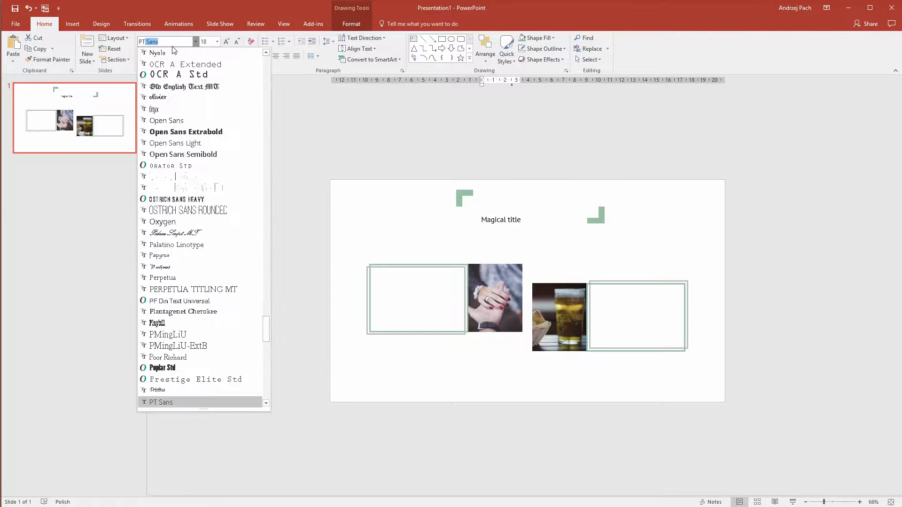
{"action": "key", "text": "Return"}
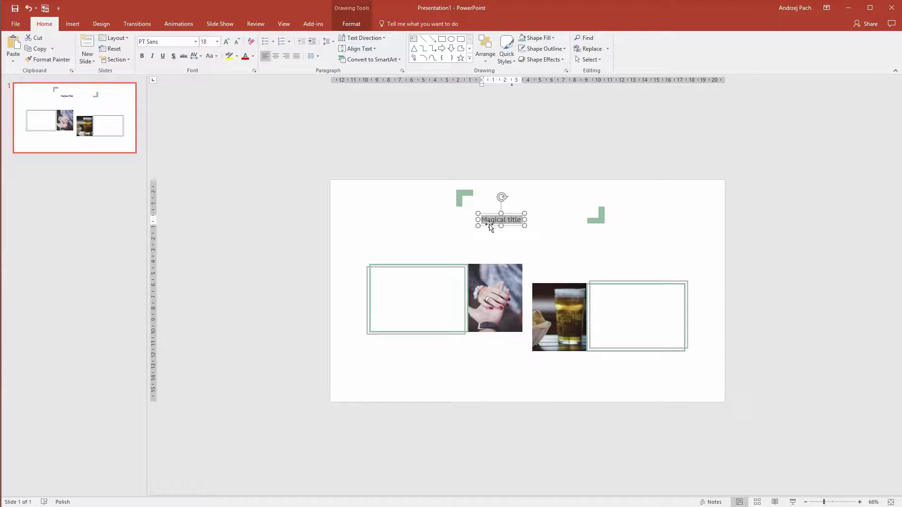
{"action": "left_click_drag", "start_coordinate": [489, 225], "coordinate": [506, 215]}
{"action": "left_click", "coordinate": [213, 57]}
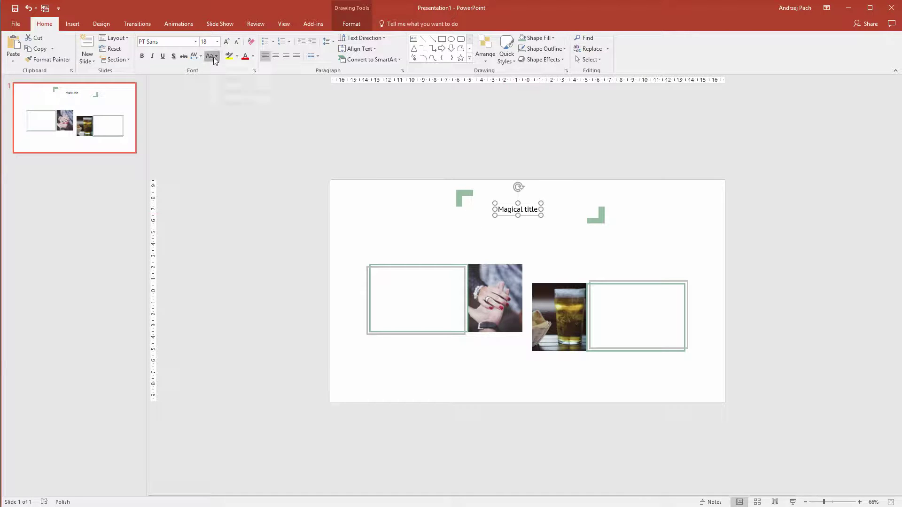
{"action": "left_click", "coordinate": [233, 91]}
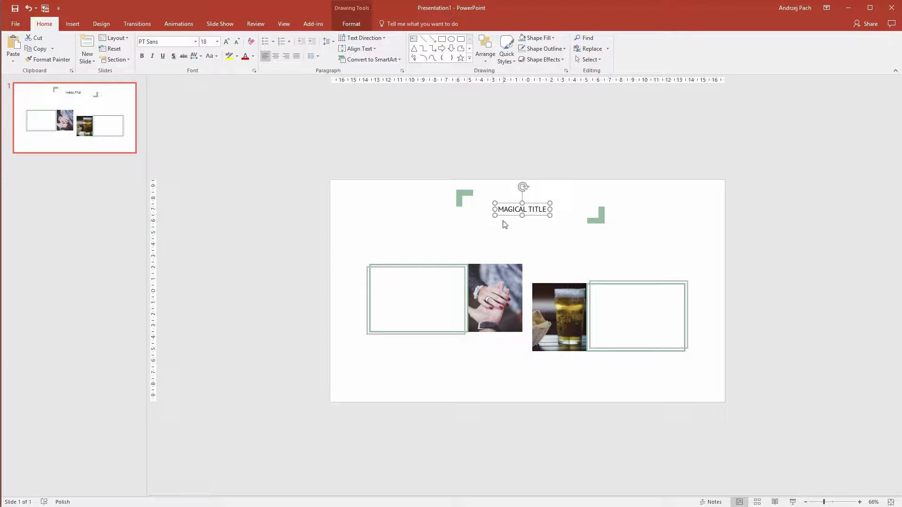
{"action": "left_click", "coordinate": [141, 59]}
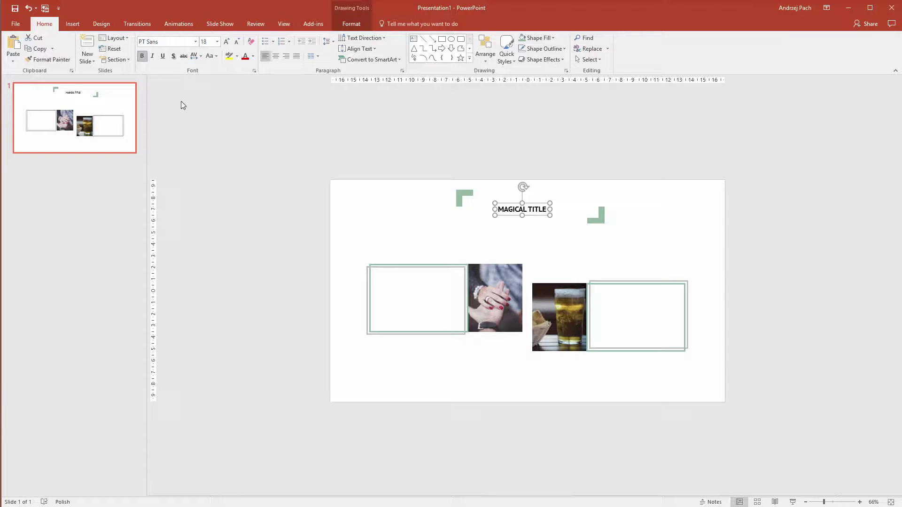
{"action": "left_click", "coordinate": [253, 56]}
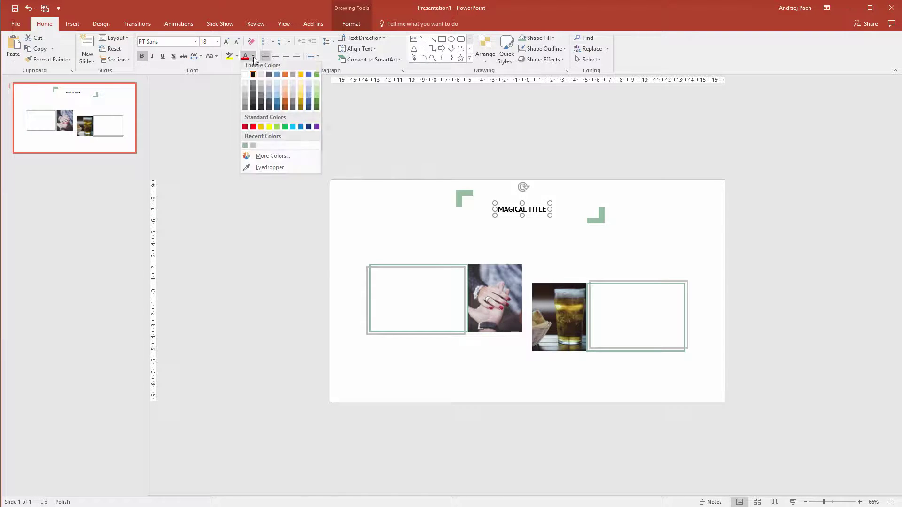
Colour the title grey and increase its font size to 44 pt.
{"action": "left_click", "coordinate": [253, 148]}
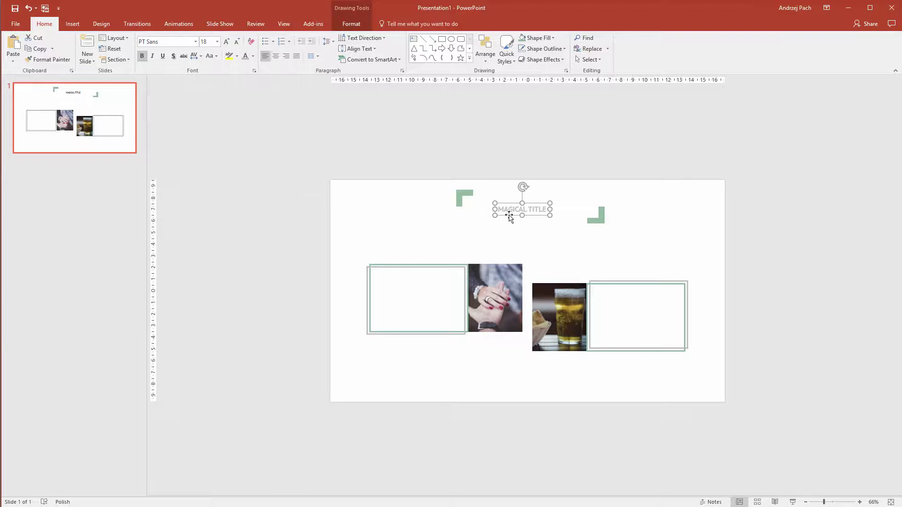
{"action": "left_click", "coordinate": [226, 42]}
{"action": "left_click", "coordinate": [226, 42]}
{"action": "left_click", "coordinate": [226, 41]}
{"action": "left_click", "coordinate": [226, 42]}
{"action": "left_click", "coordinate": [227, 42]}
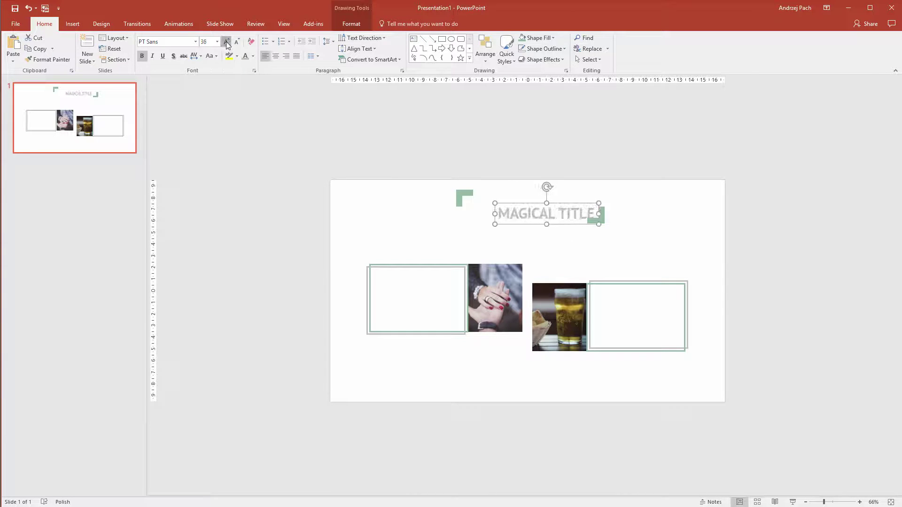
{"action": "left_click", "coordinate": [226, 42]}
{"action": "left_click", "coordinate": [226, 42]}
Fit the title between the green brackets and nudge each bracket into place.
{"action": "left_click_drag", "start_coordinate": [512, 201], "coordinate": [486, 197]}
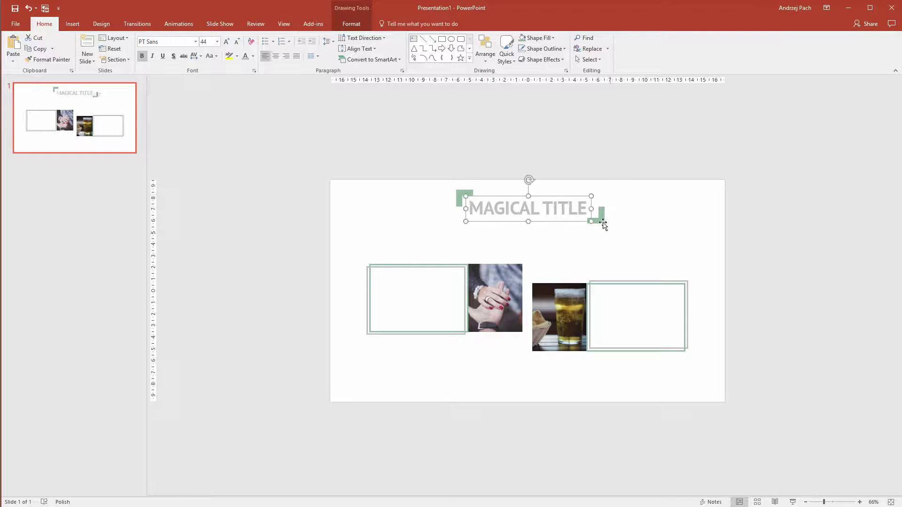
{"action": "left_click_drag", "start_coordinate": [600, 217], "coordinate": [600, 225]}
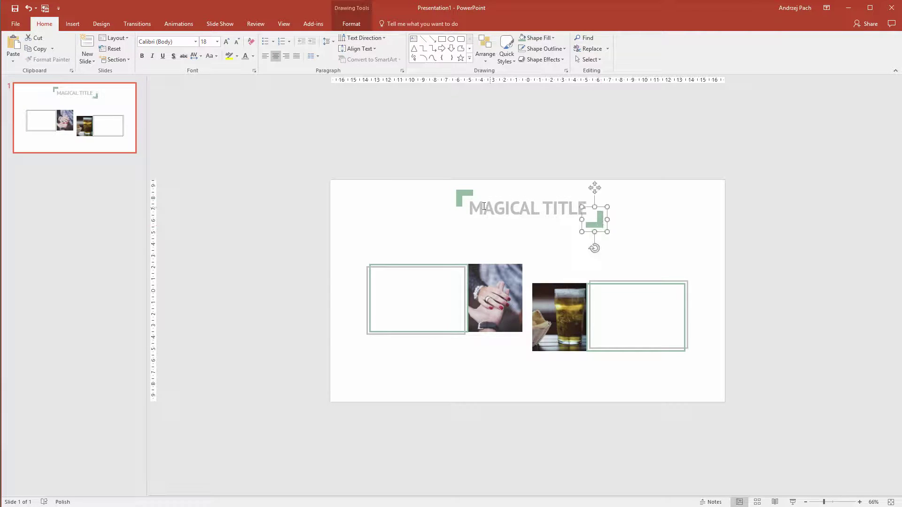
{"action": "left_click", "coordinate": [465, 194]}
{"action": "left_click_drag", "start_coordinate": [466, 191], "coordinate": [465, 192]}
{"action": "left_click", "coordinate": [509, 214]}
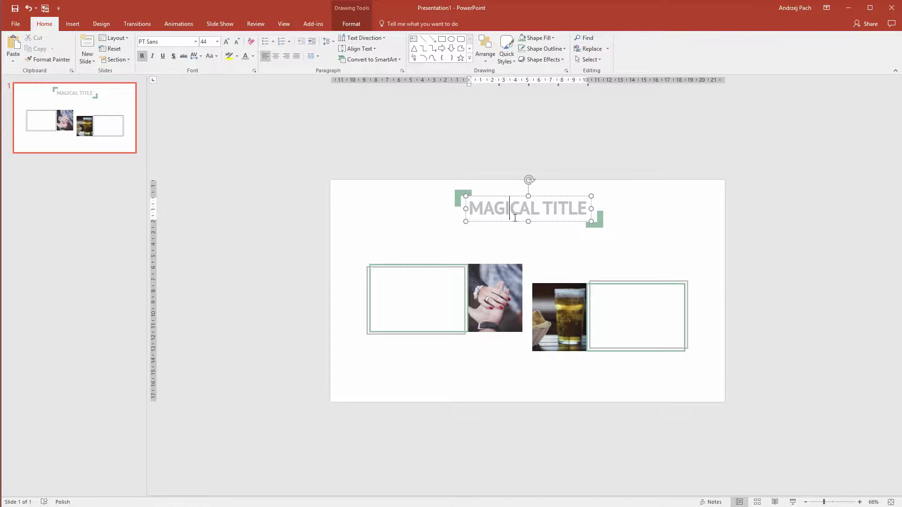
Shift both green brackets together, then fine-tune each so they frame the title.
{"action": "scroll", "coordinate": [646, 255], "scroll_direction": "down", "scroll_amount": 3}
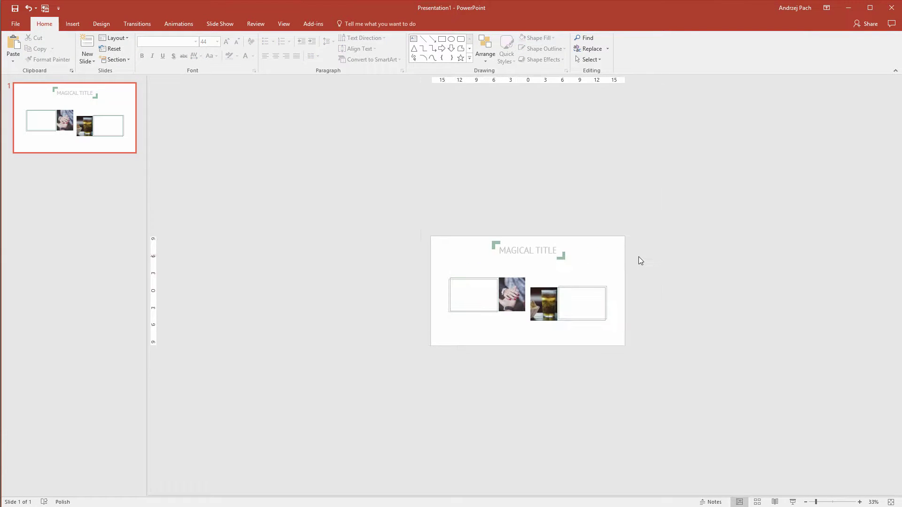
{"action": "scroll", "coordinate": [641, 258], "scroll_direction": "up", "scroll_amount": 2}
{"action": "left_click", "coordinate": [637, 270]}
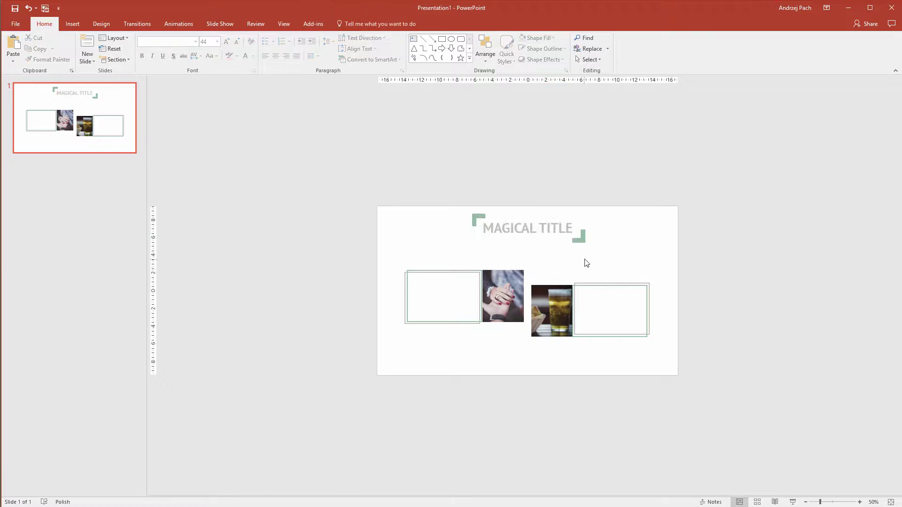
{"action": "left_click", "coordinate": [583, 243]}
{"action": "left_click", "coordinate": [486, 228], "text": "shift"}
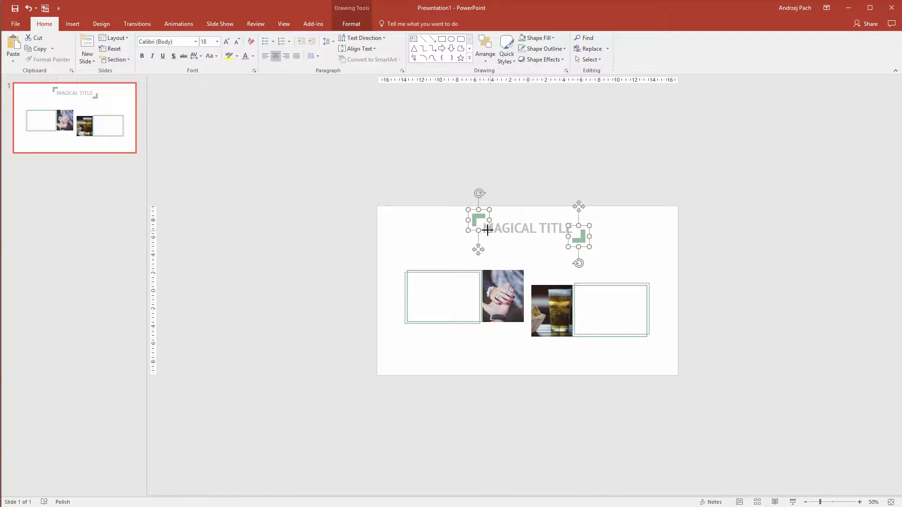
{"action": "left_click_drag", "start_coordinate": [487, 230], "coordinate": [477, 217]}
{"action": "left_click_drag", "start_coordinate": [577, 237], "coordinate": [582, 237]}
{"action": "left_click_drag", "start_coordinate": [477, 219], "coordinate": [475, 220]}
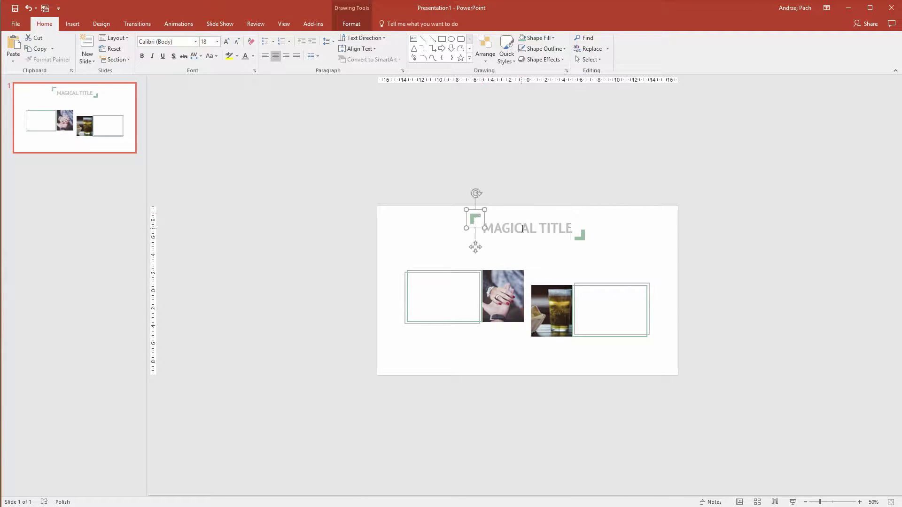
Group the MAGICAL TITLE text box with both green brackets.
{"action": "left_click", "coordinate": [522, 229], "text": "shift"}
{"action": "left_click", "coordinate": [582, 238], "text": "shift"}
{"action": "right_click", "coordinate": [550, 238]}
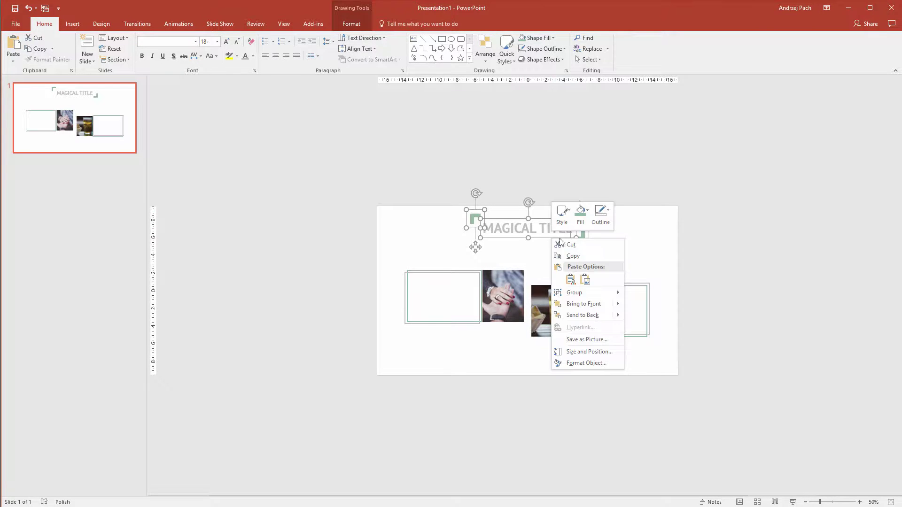
{"action": "mouse_move", "coordinate": [585, 292]}
{"action": "left_click", "coordinate": [646, 292]}
{"action": "left_click", "coordinate": [737, 275]}
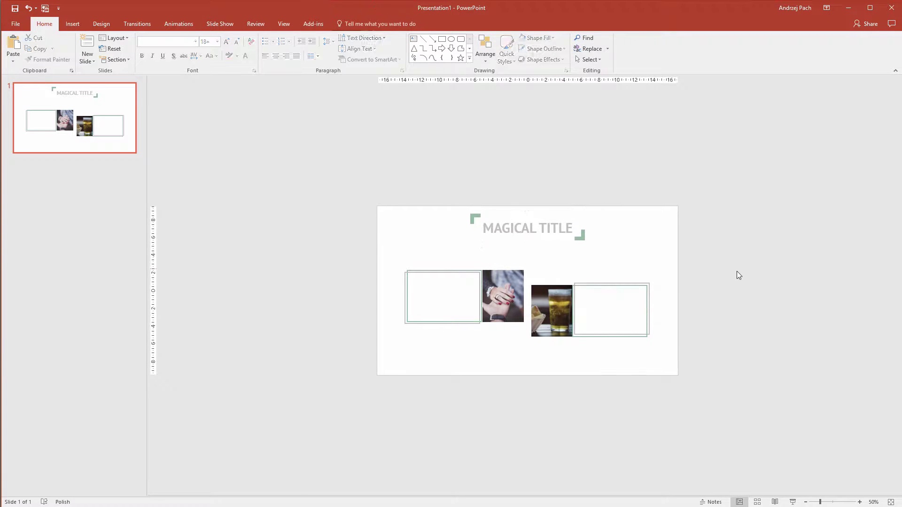
Nudge the title group slightly left and lower, then check the left frame and hands photo.
{"action": "left_click", "coordinate": [526, 241]}
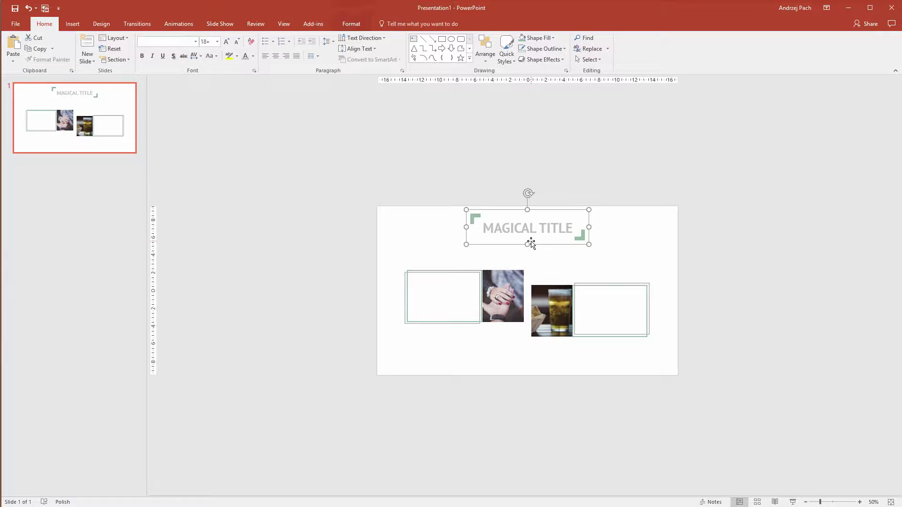
{"action": "mouse_move", "coordinate": [526, 241]}
{"action": "left_mouse_down"}
{"action": "mouse_move", "coordinate": [509, 201]}
{"action": "mouse_move", "coordinate": [505, 283]}
{"action": "mouse_move", "coordinate": [525, 243]}
{"action": "left_mouse_up"}
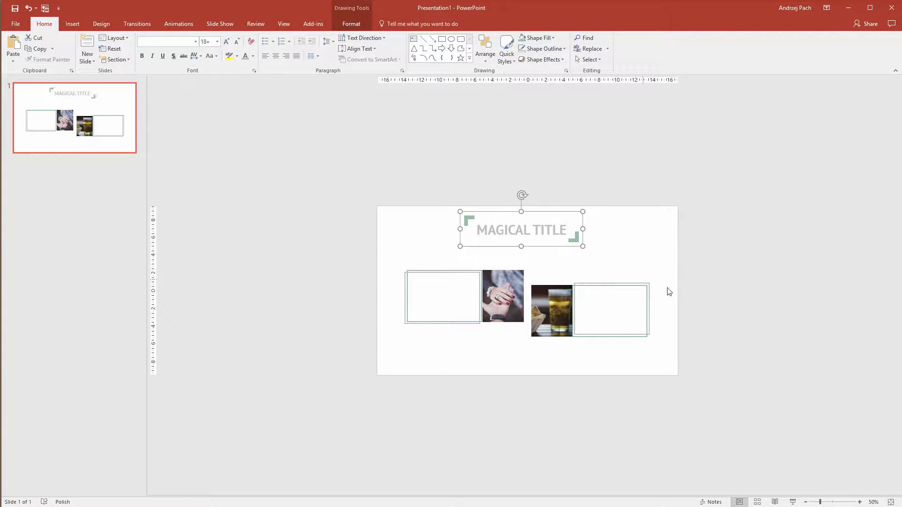
{"action": "left_click", "coordinate": [494, 300]}
{"action": "left_click", "coordinate": [611, 310], "text": "shift"}
{"action": "left_click", "coordinate": [390, 323]}
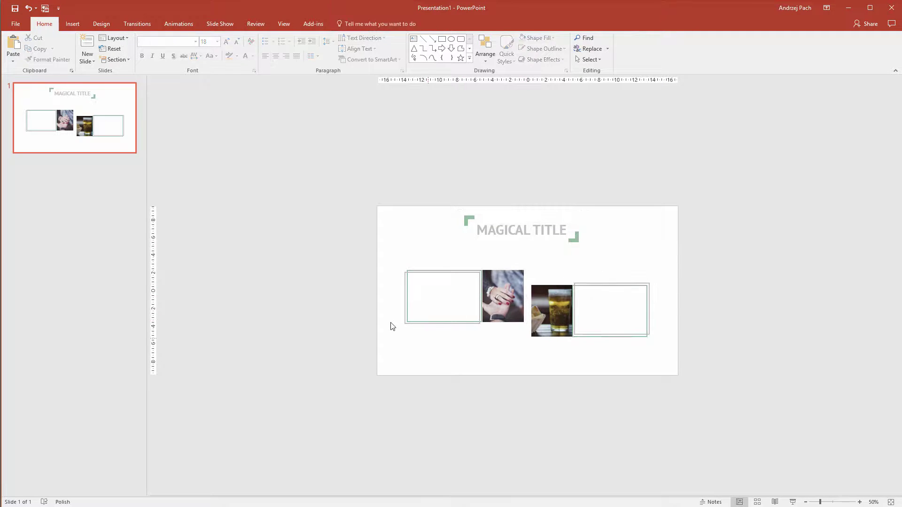
{"action": "left_click_drag", "start_coordinate": [458, 309], "coordinate": [528, 350]}
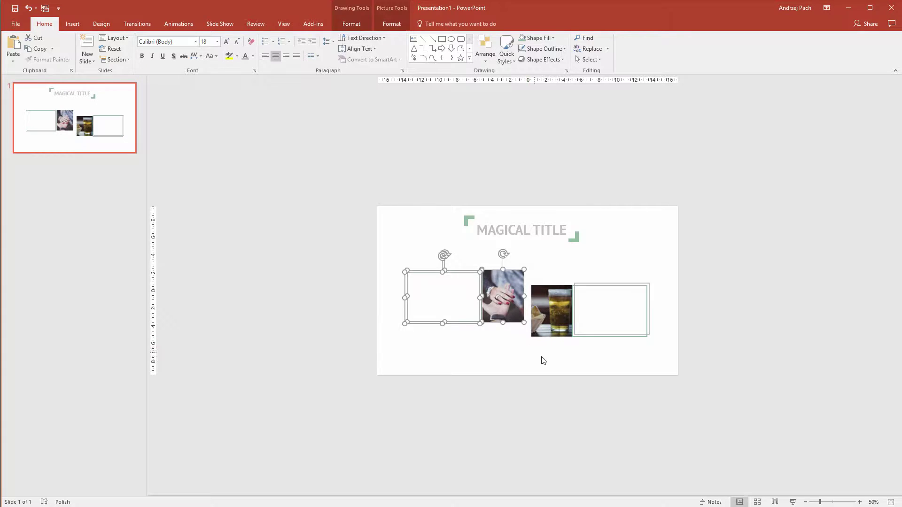
{"action": "left_click", "coordinate": [620, 374]}
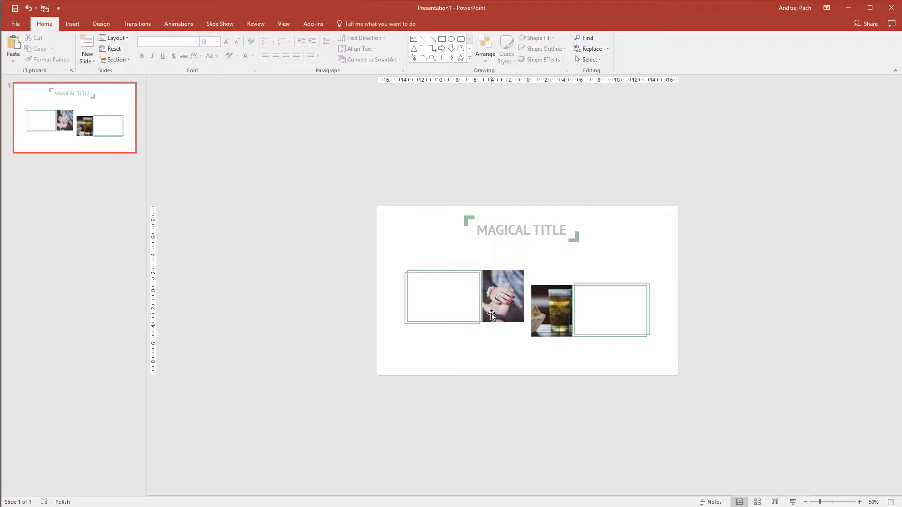
Enlarge the beer photo with its right frame, then nudge the hands photo card up-left.
{"action": "left_click_drag", "start_coordinate": [690, 375], "coordinate": [527, 261]}
{"action": "left_click", "coordinate": [602, 348]}
{"action": "left_click", "coordinate": [606, 335]}
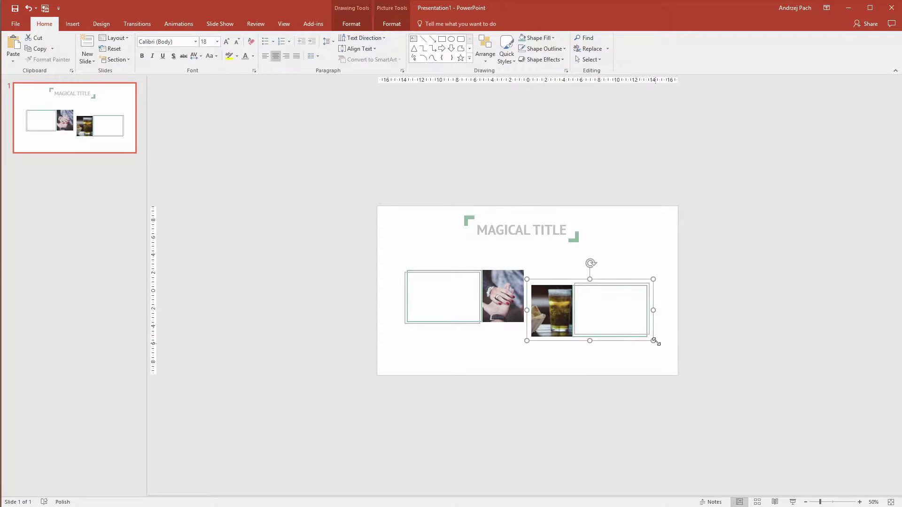
{"action": "mouse_move", "coordinate": [655, 340]}
{"action": "left_mouse_down"}
{"action": "mouse_move", "coordinate": [681, 362]}
{"action": "mouse_move", "coordinate": [633, 335]}
{"action": "mouse_move", "coordinate": [657, 348]}
{"action": "left_mouse_up"}
{"action": "left_click_drag", "start_coordinate": [554, 338], "coordinate": [555, 338]}
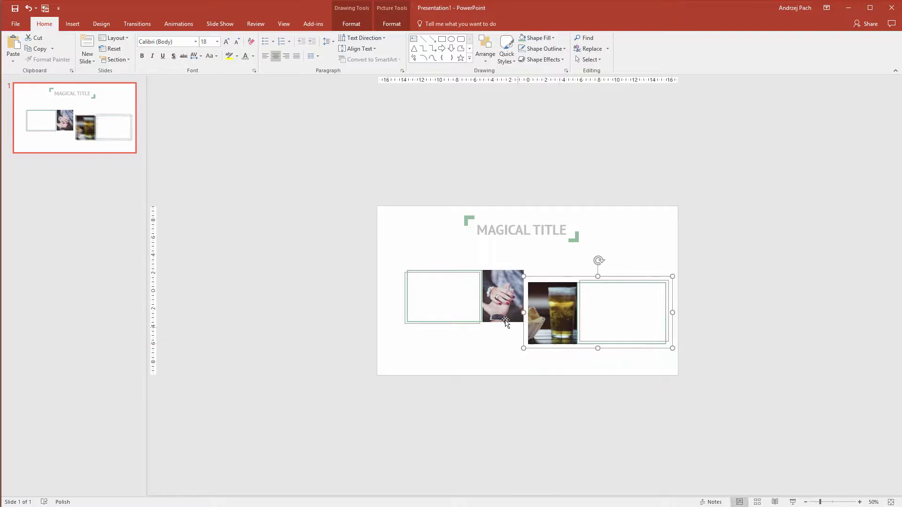
{"action": "mouse_move", "coordinate": [502, 311]}
{"action": "left_mouse_down"}
{"action": "mouse_move", "coordinate": [490, 303]}
{"action": "mouse_move", "coordinate": [496, 307]}
{"action": "left_mouse_up"}
{"action": "left_click", "coordinate": [518, 351]}
Paste a duplicate of the MAGICAL TITLE headline and move it into the left frame.
{"action": "left_click", "coordinate": [497, 236]}
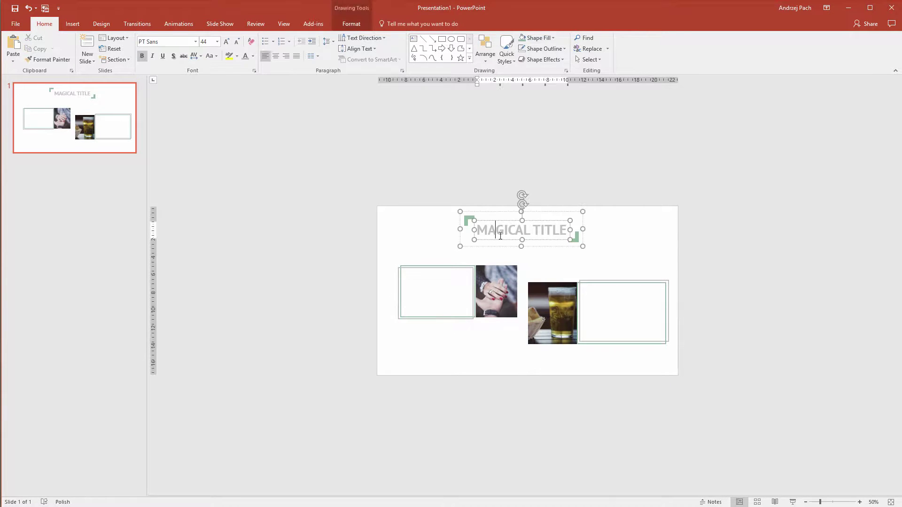
{"action": "left_click", "coordinate": [481, 358]}
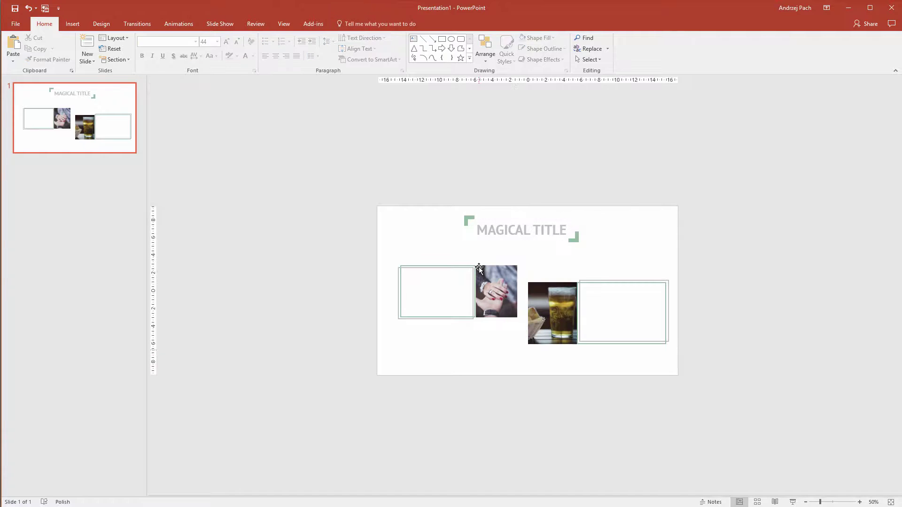
{"action": "left_click", "coordinate": [481, 224]}
{"action": "double_click", "coordinate": [497, 240]}
{"action": "left_click", "coordinate": [498, 239]}
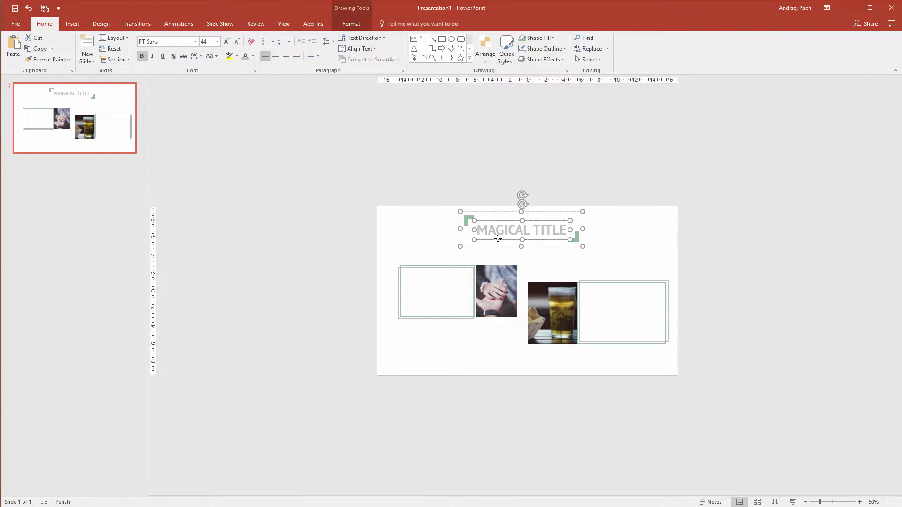
{"action": "left_click", "coordinate": [484, 358]}
{"action": "key", "text": "ctrl+v"}
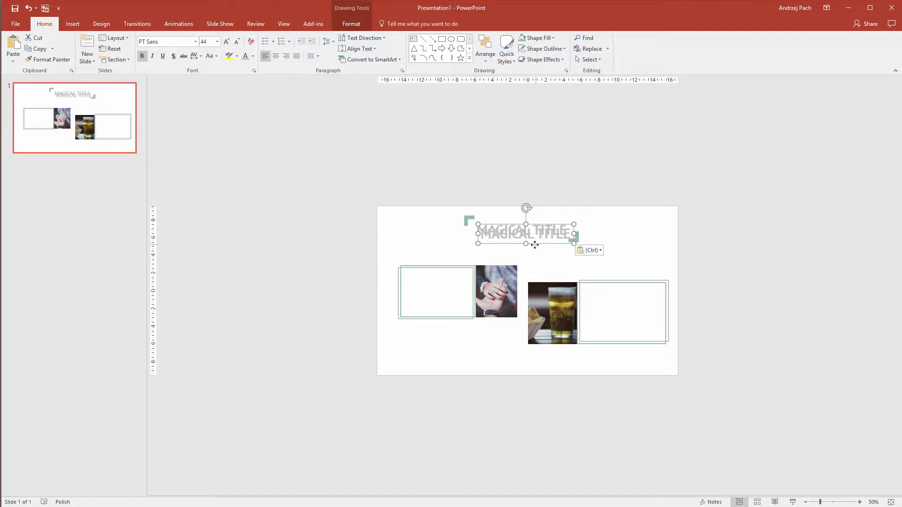
{"action": "left_click_drag", "start_coordinate": [534, 244], "coordinate": [467, 296]}
Change the duplicate's text to 'Title here' at 36 pt in all uppercase.
{"action": "triple_click", "coordinate": [438, 281]}
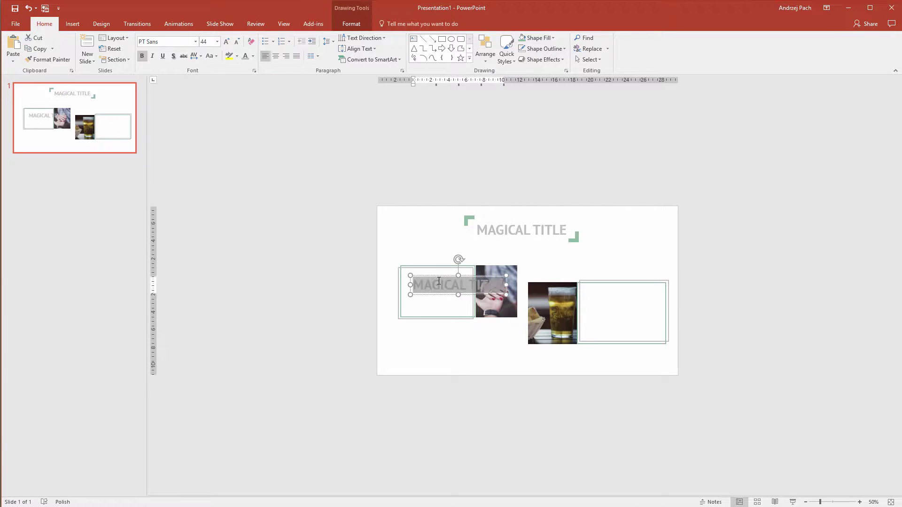
{"action": "type", "text": "Title here"}
{"action": "key", "text": "ctrl+a"}
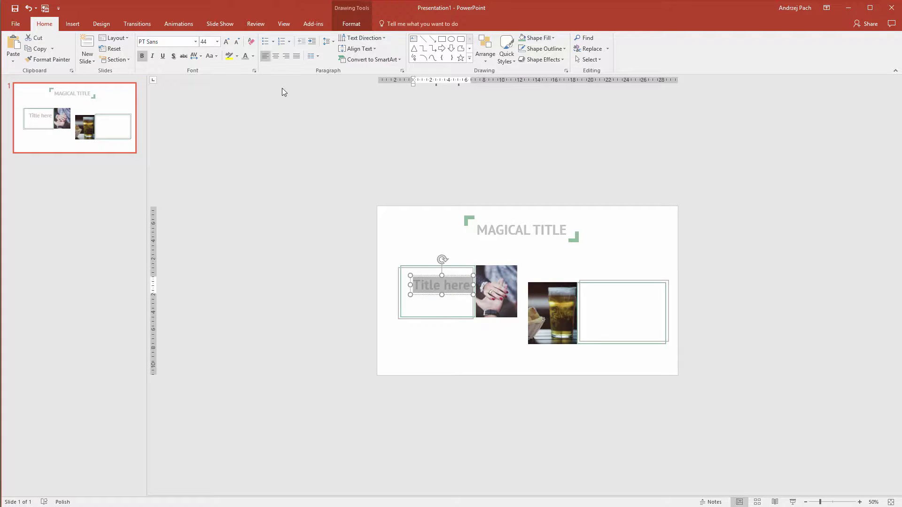
{"action": "left_click", "coordinate": [237, 42]}
{"action": "left_click", "coordinate": [237, 41]}
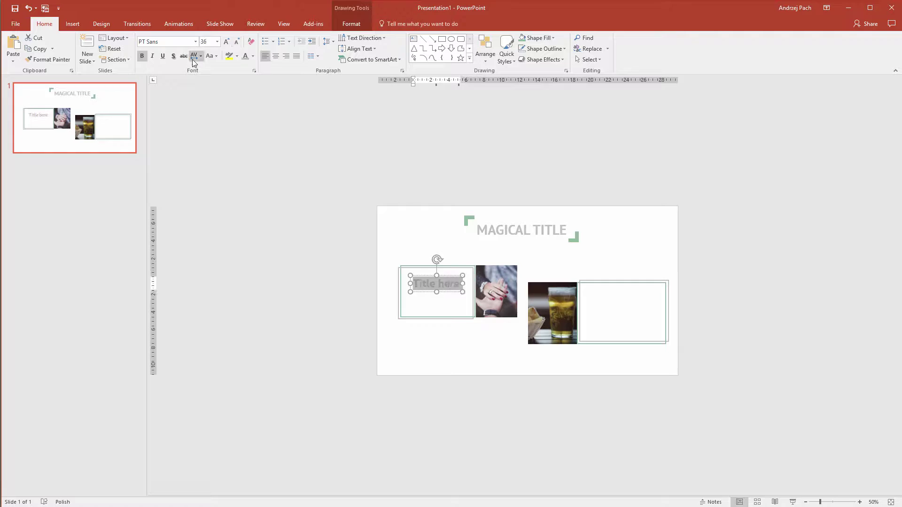
{"action": "left_click", "coordinate": [210, 55]}
{"action": "left_click", "coordinate": [232, 91]}
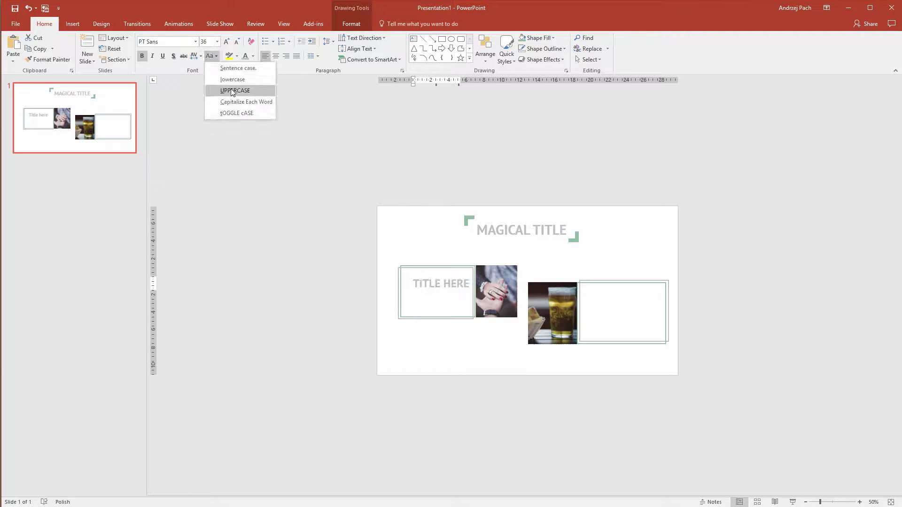
Colour the TITLE HERE heading green, shrink it to 24 pt, and copy it into the right frame.
{"action": "left_click", "coordinate": [252, 56]}
{"action": "left_click", "coordinate": [253, 148]}
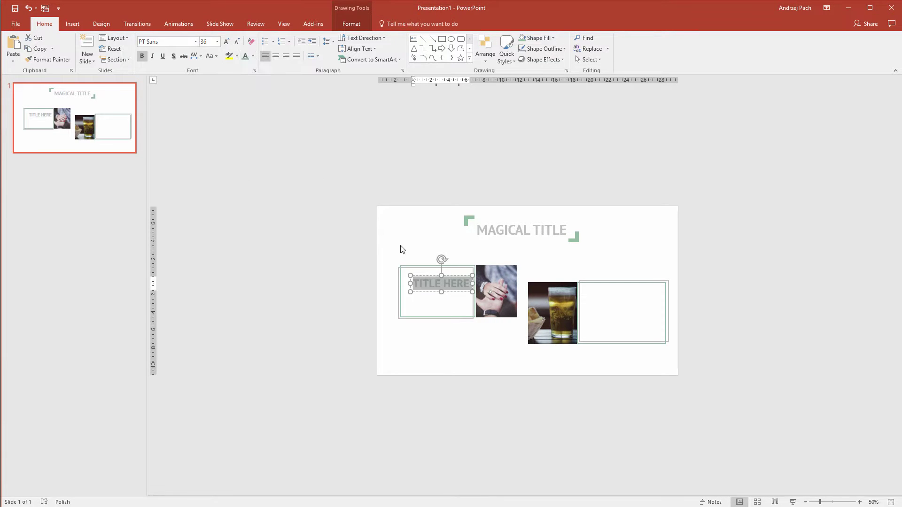
{"action": "left_click", "coordinate": [237, 42]}
{"action": "left_click", "coordinate": [237, 42]}
{"action": "left_click", "coordinate": [237, 43]}
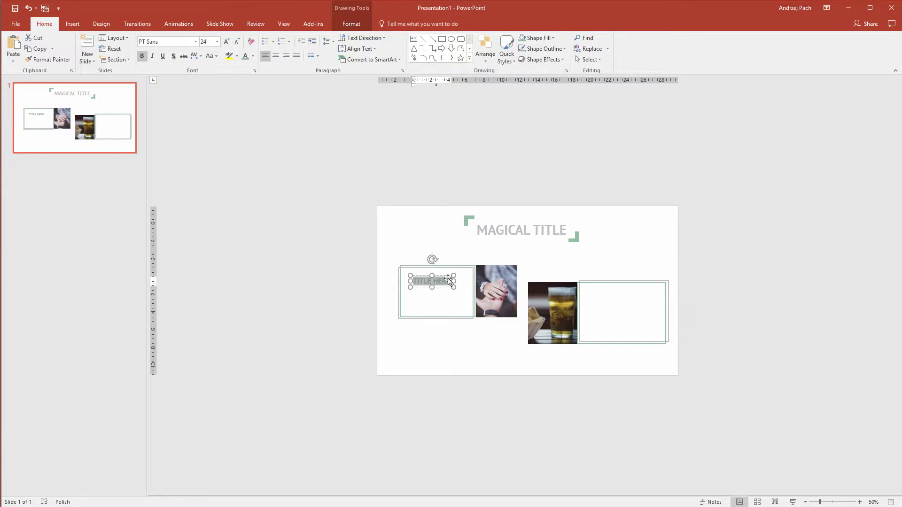
{"action": "left_click", "coordinate": [449, 284]}
{"action": "left_click_drag", "start_coordinate": [453, 291], "coordinate": [630, 302]}
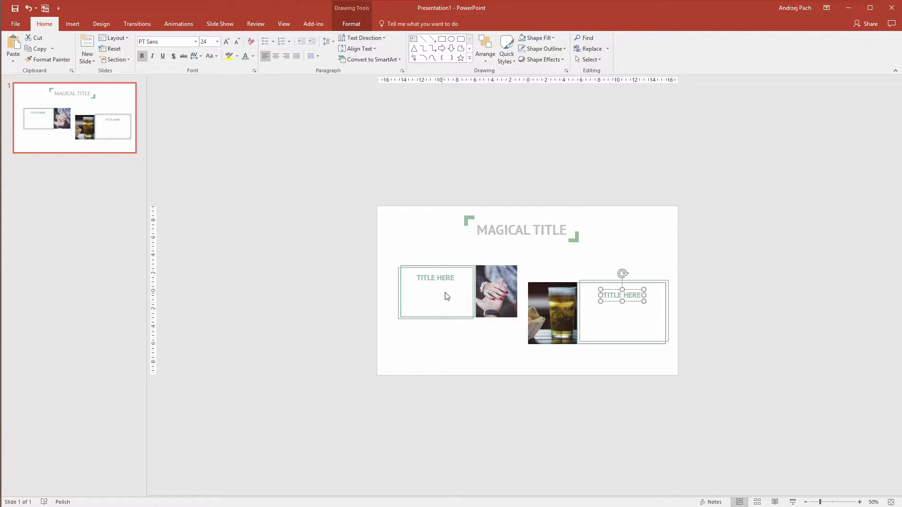
Duplicate the right heading below itself as 18 pt text reading 'This would be text that I use in this slide'.
{"action": "key", "text": "ctrl+v"}
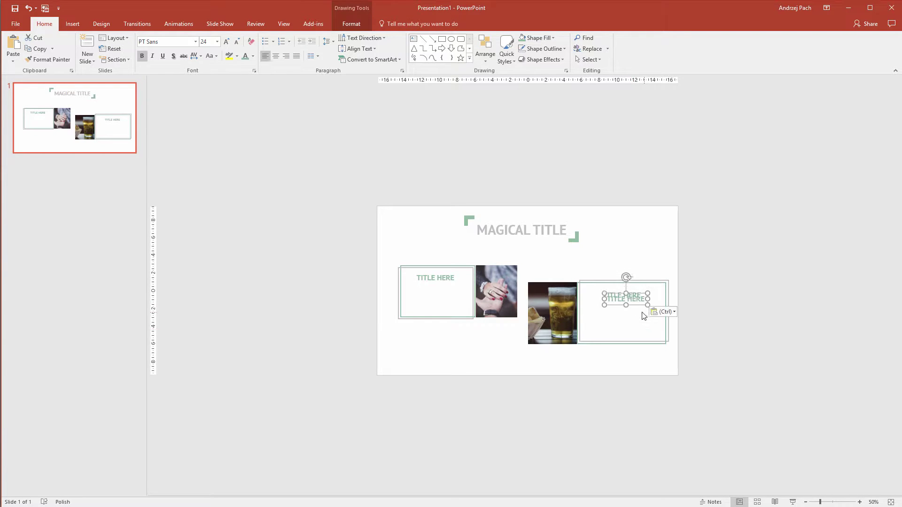
{"action": "left_click_drag", "start_coordinate": [637, 306], "coordinate": [636, 320]}
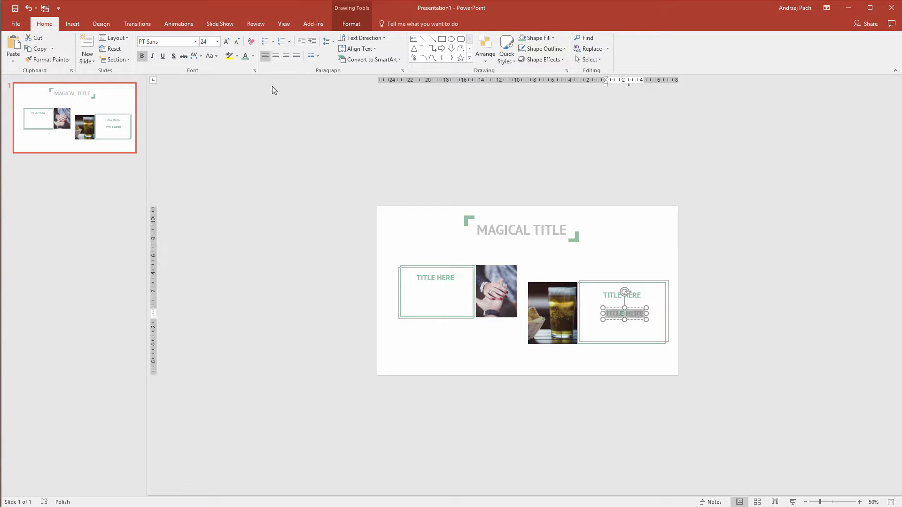
{"action": "left_click", "coordinate": [254, 56]}
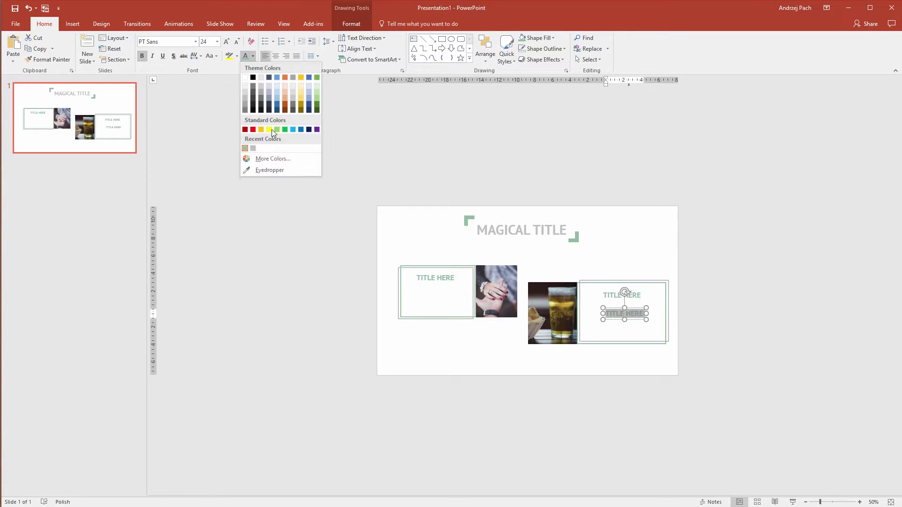
{"action": "left_click", "coordinate": [253, 148]}
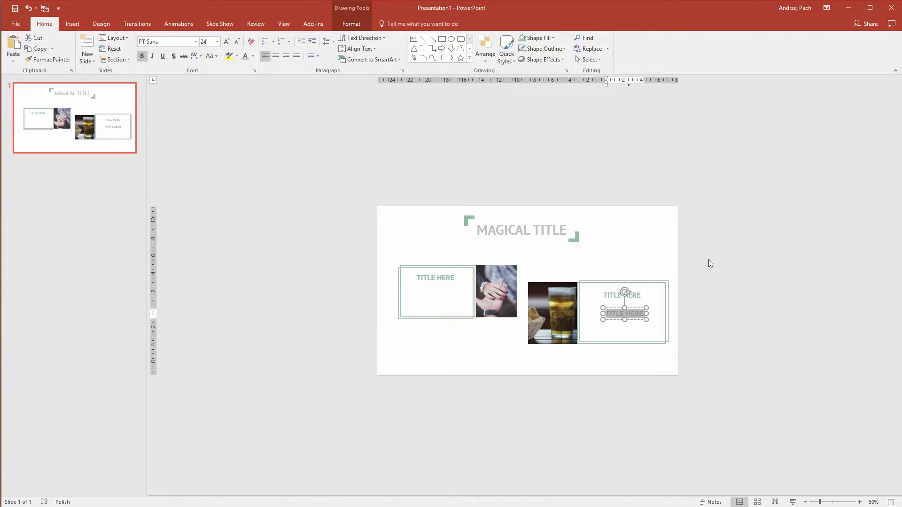
{"action": "type", "text": "This would be text"}
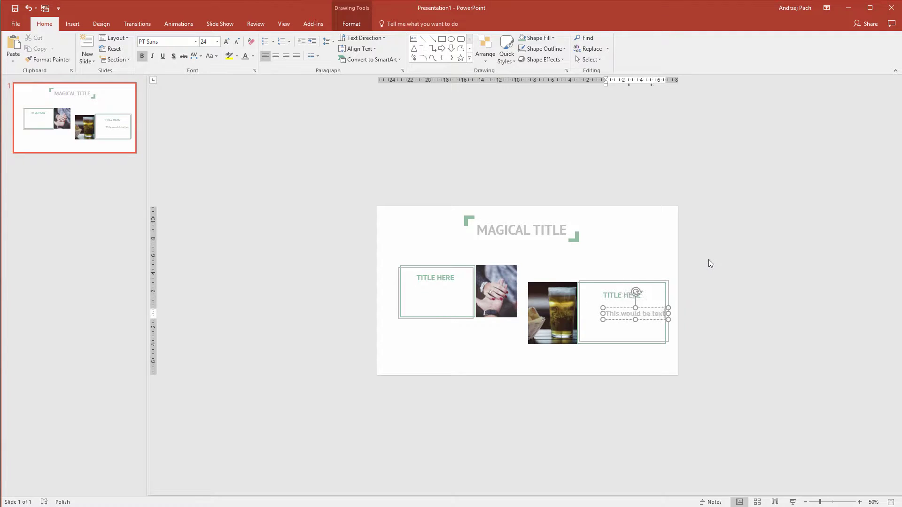
{"action": "type", "text": " that I use in this slide"}
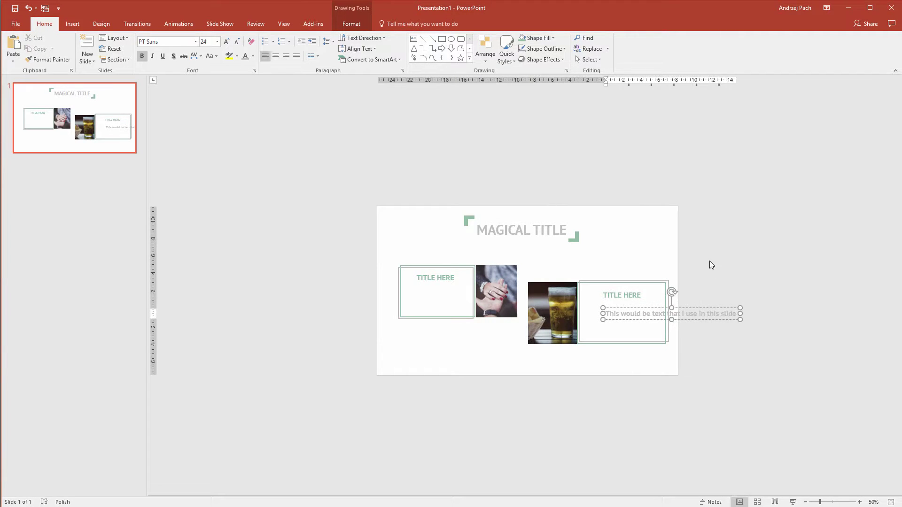
{"action": "key", "text": "ctrl+a"}
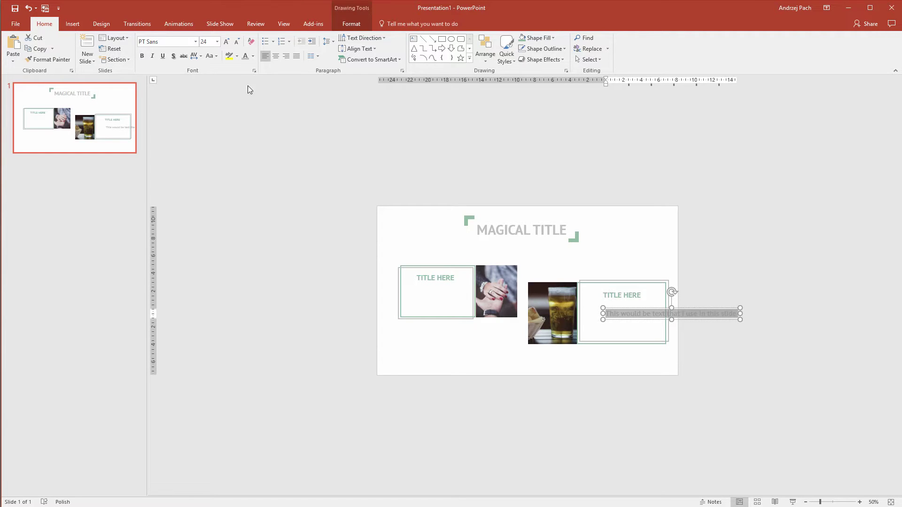
{"action": "left_click", "coordinate": [237, 41]}
{"action": "left_click", "coordinate": [237, 41]}
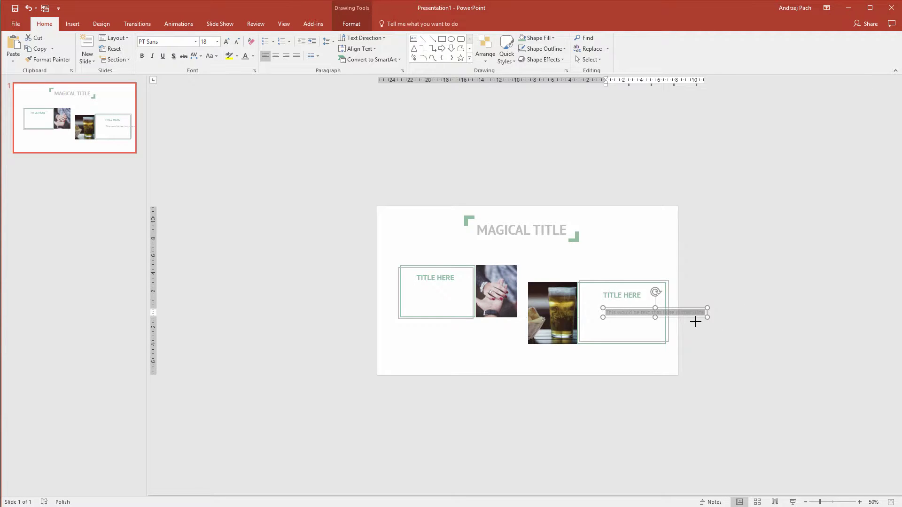
{"action": "left_click_drag", "start_coordinate": [695, 321], "coordinate": [626, 331]}
Repeat the sentence a second time in the box and move the box up slightly.
{"action": "key", "text": "ctrl+a"}
{"action": "key", "text": "ctrl+c"}
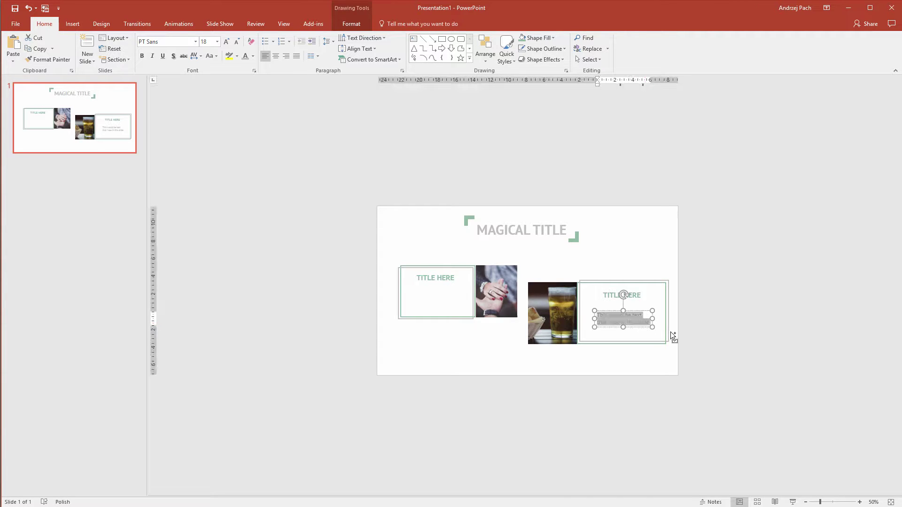
{"action": "key", "text": "Right"}
{"action": "key", "text": "ctrl+v"}
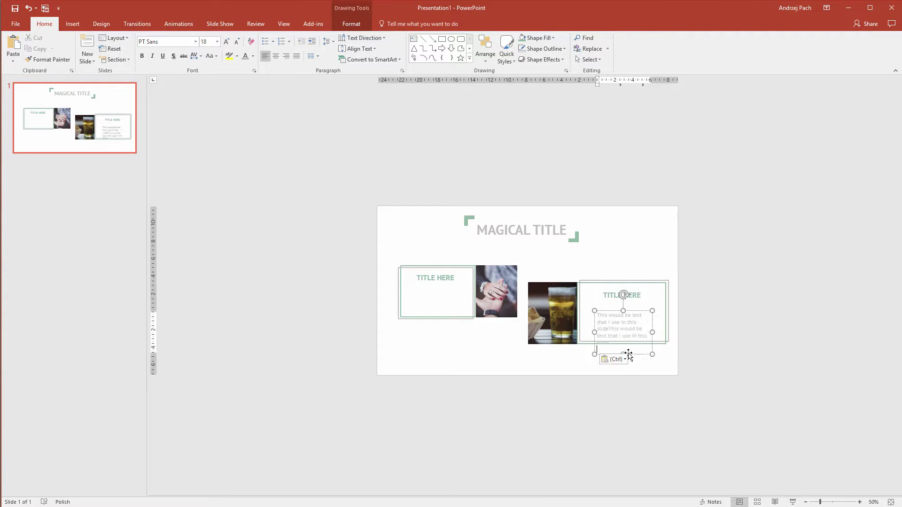
{"action": "left_click", "coordinate": [670, 366]}
{"action": "left_click", "coordinate": [614, 314]}
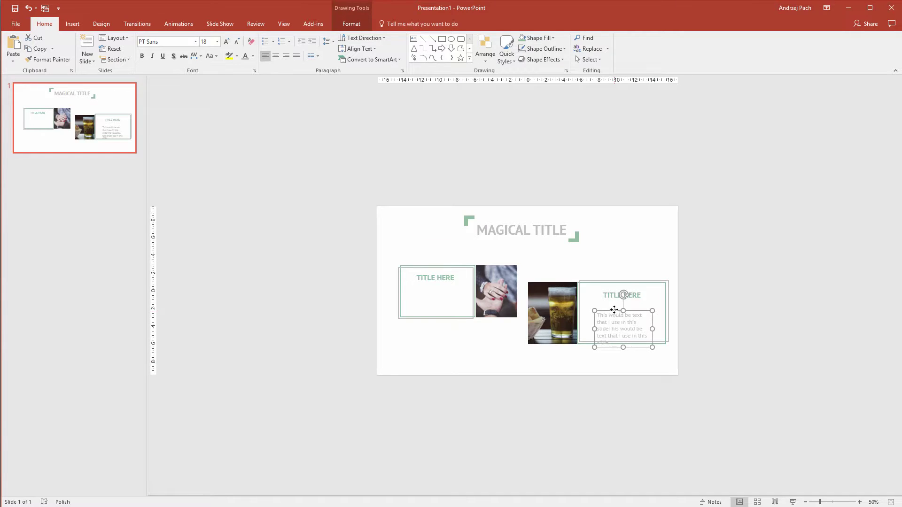
{"action": "left_click_drag", "start_coordinate": [613, 309], "coordinate": [614, 304]}
Centre the body text, make it gray, widen its box, and copy it into the left card.
{"action": "left_click", "coordinate": [275, 56]}
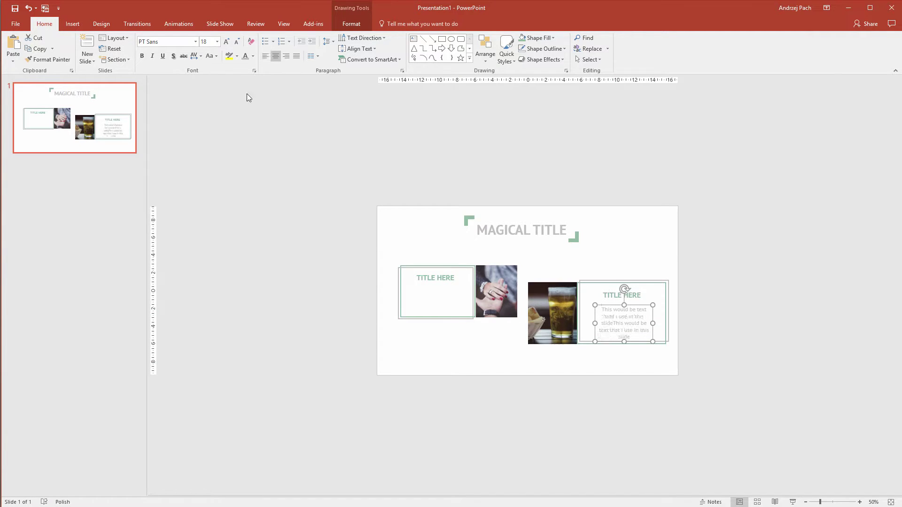
{"action": "left_click", "coordinate": [253, 56]}
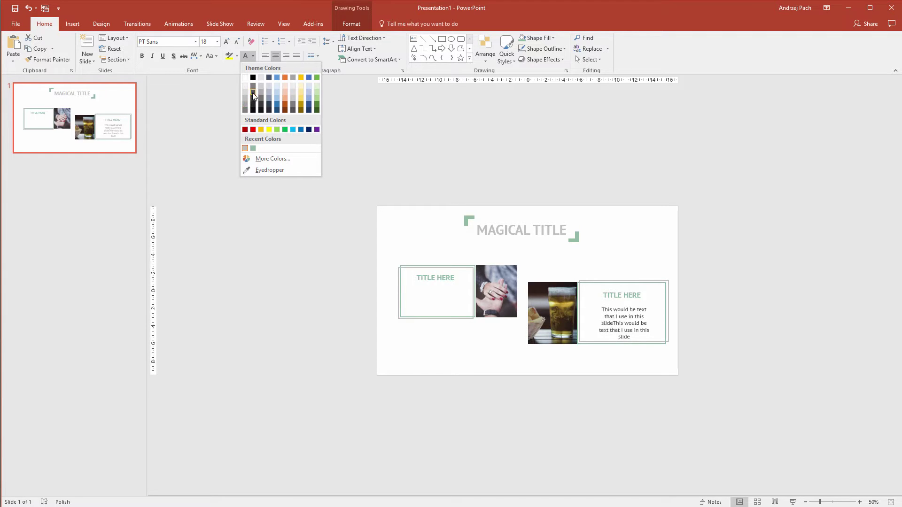
{"action": "left_click", "coordinate": [245, 109]}
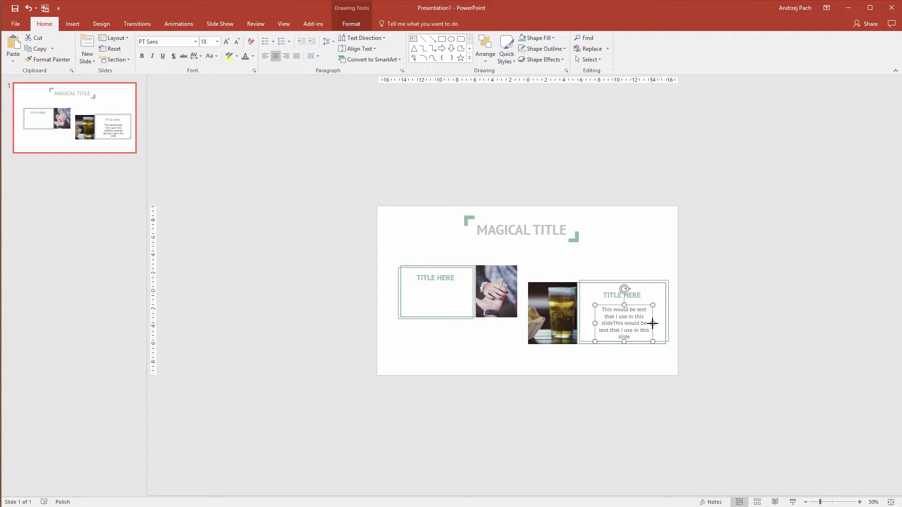
{"action": "left_click_drag", "start_coordinate": [652, 323], "coordinate": [643, 342]}
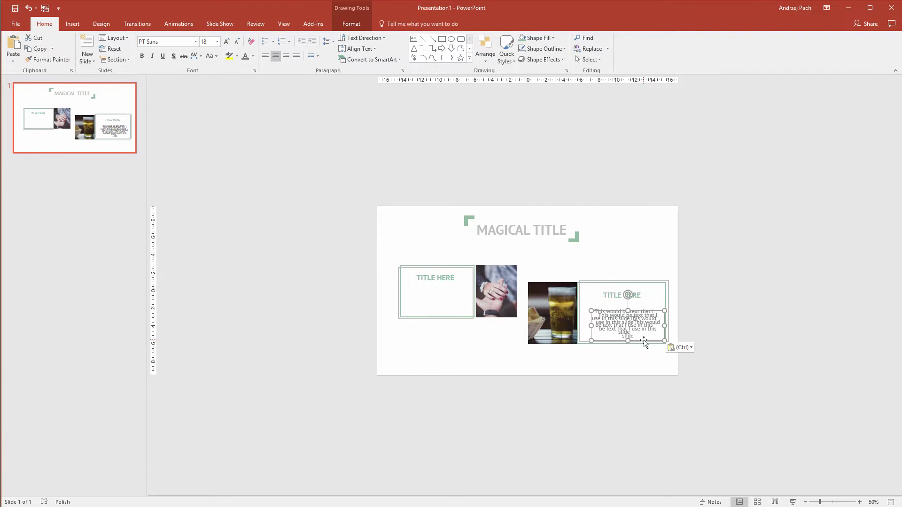
{"action": "left_click_drag", "start_coordinate": [624, 305], "coordinate": [460, 284]}
Nudge the beer photo card slightly left and select its frame, text and photo together.
{"action": "left_click", "coordinate": [493, 370]}
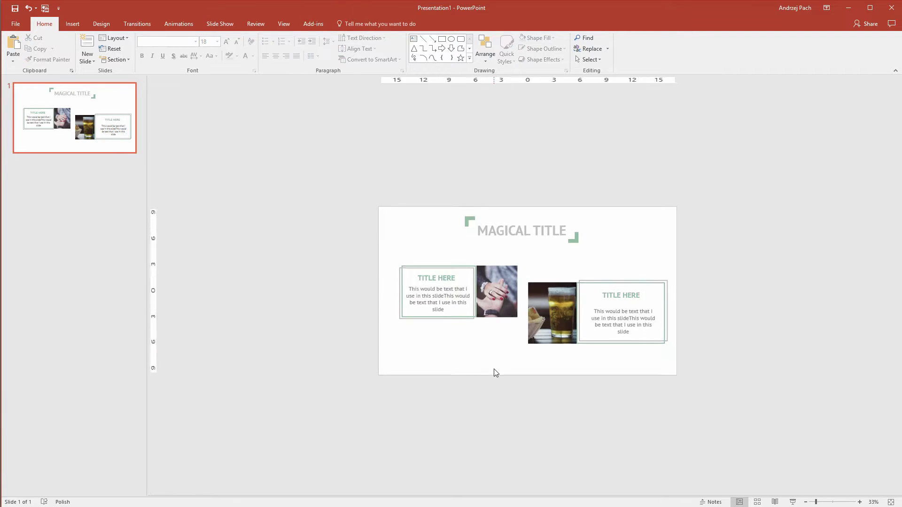
{"action": "left_click", "coordinate": [533, 310]}
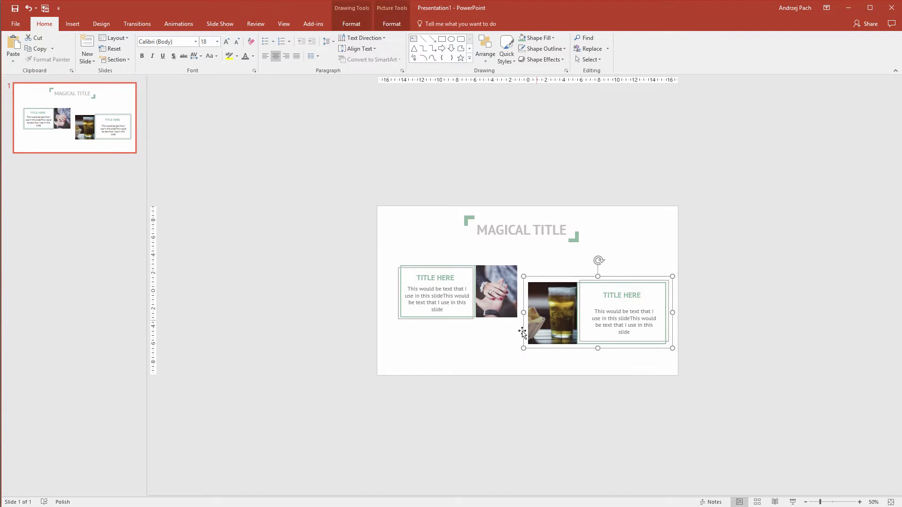
{"action": "left_click_drag", "start_coordinate": [552, 316], "coordinate": [552, 315]}
{"action": "left_click", "coordinate": [761, 398]}
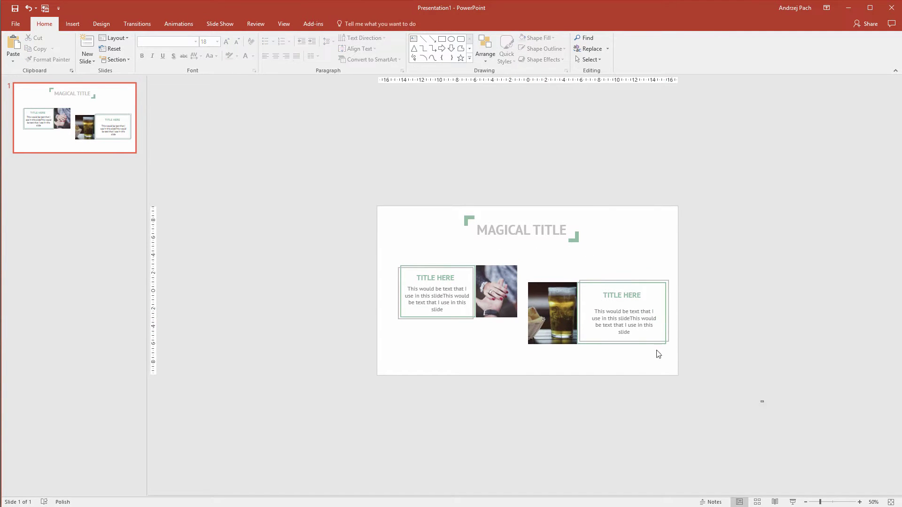
{"action": "left_click_drag", "start_coordinate": [761, 398], "coordinate": [523, 262]}
{"action": "left_click", "coordinate": [306, 232]}
Group the left card with its hands photo and shift both card groups slightly left.
{"action": "left_click_drag", "start_coordinate": [306, 232], "coordinate": [524, 361]}
{"action": "key", "text": "ctrl+g"}
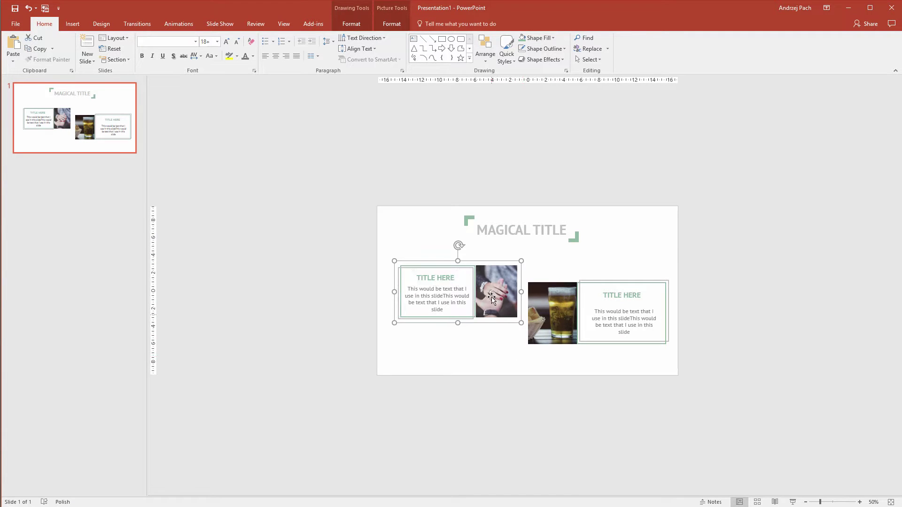
{"action": "left_click_drag", "start_coordinate": [491, 299], "coordinate": [486, 303]}
{"action": "left_click_drag", "start_coordinate": [554, 318], "coordinate": [548, 316]}
{"action": "left_click", "coordinate": [252, 318]}
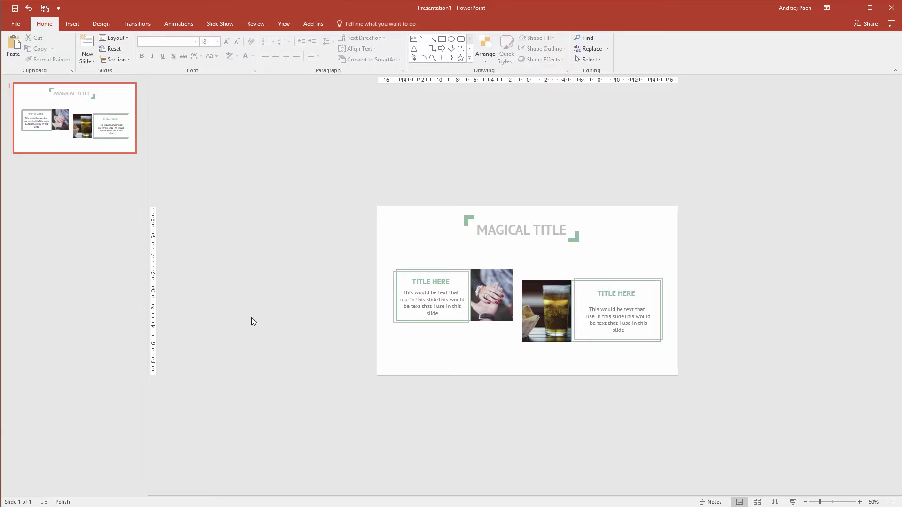
{"action": "left_click", "coordinate": [78, 197]}
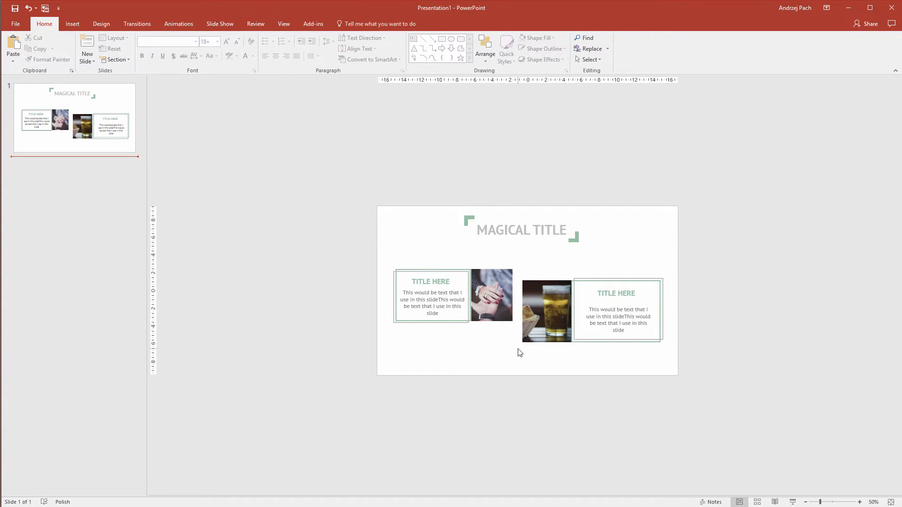
{"action": "left_click", "coordinate": [476, 293]}
{"action": "left_click", "coordinate": [477, 388]}
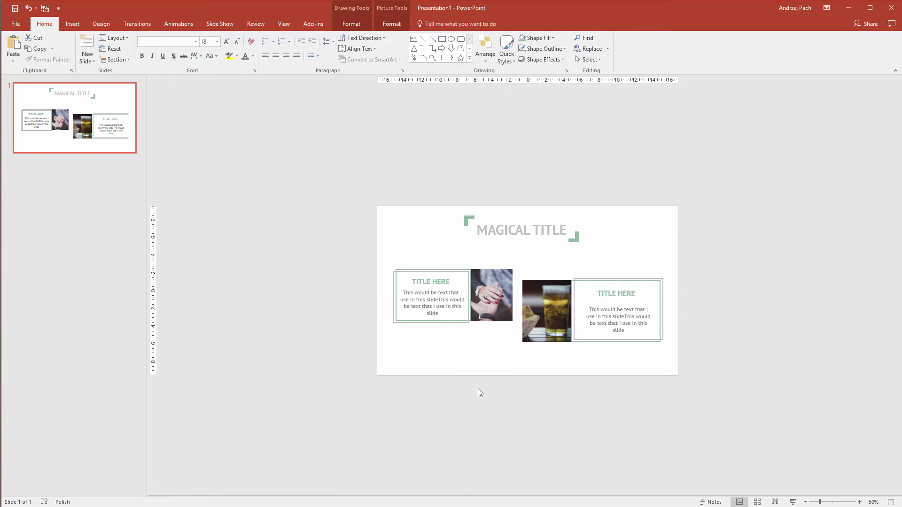
{"action": "left_click", "coordinate": [517, 220]}
{"action": "left_click", "coordinate": [450, 398]}
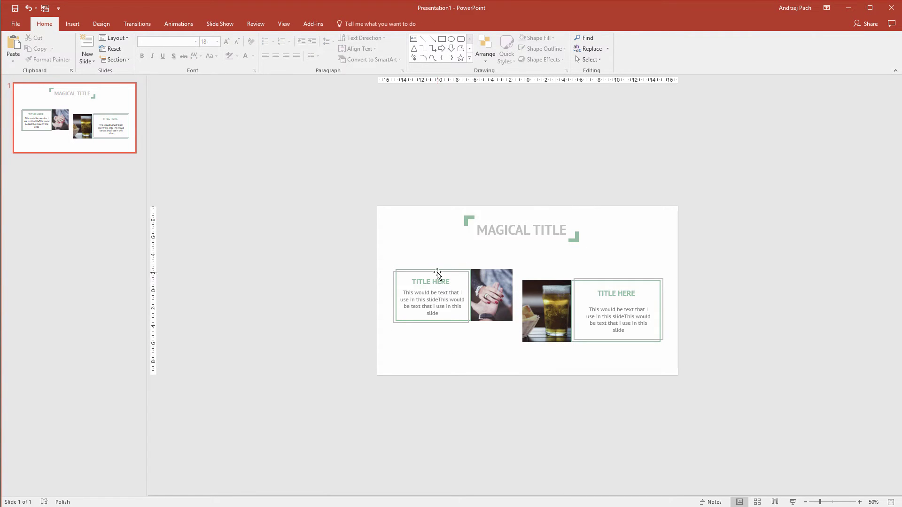
{"action": "left_click", "coordinate": [437, 273]}
{"action": "left_click", "coordinate": [493, 294]}
{"action": "key", "text": "Delete"}
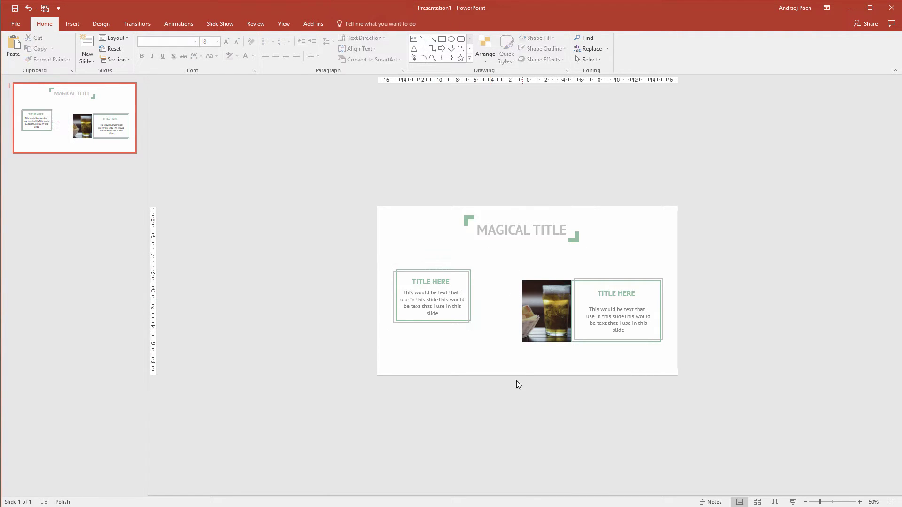
{"action": "key", "text": "ctrl+z"}
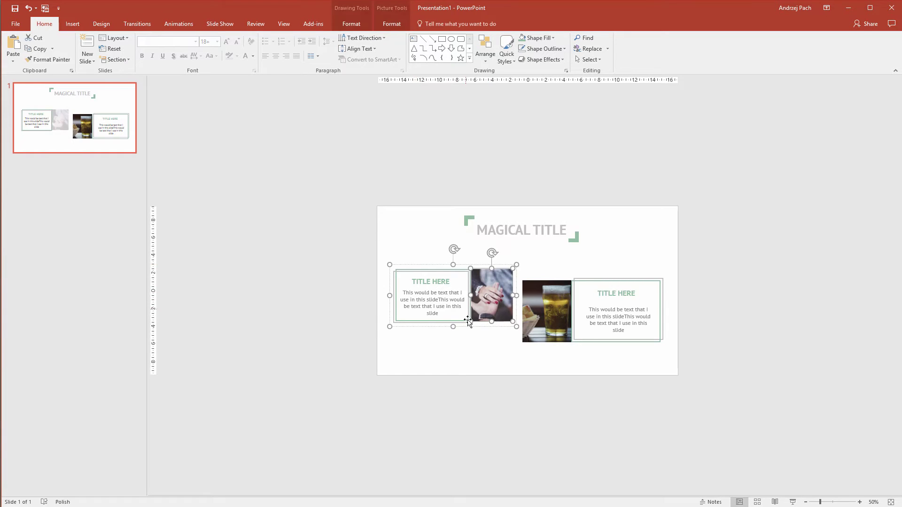
{"action": "left_click", "coordinate": [286, 318]}
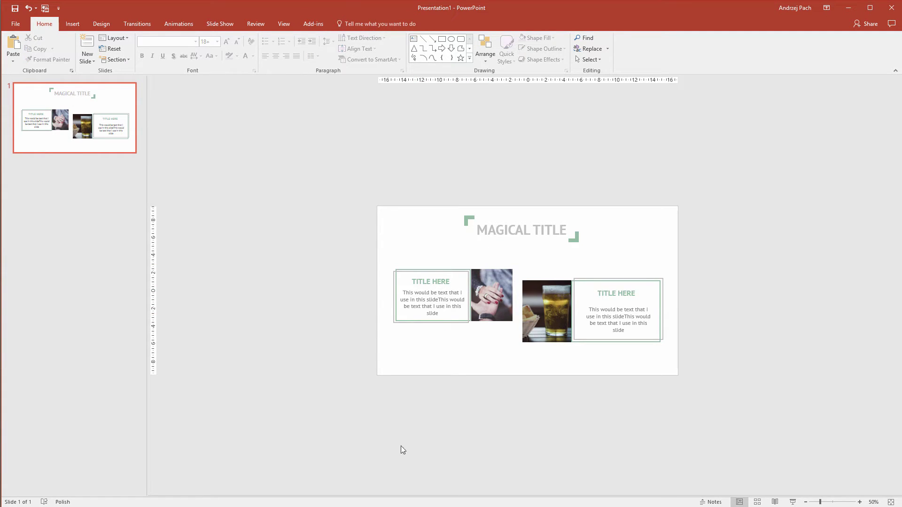